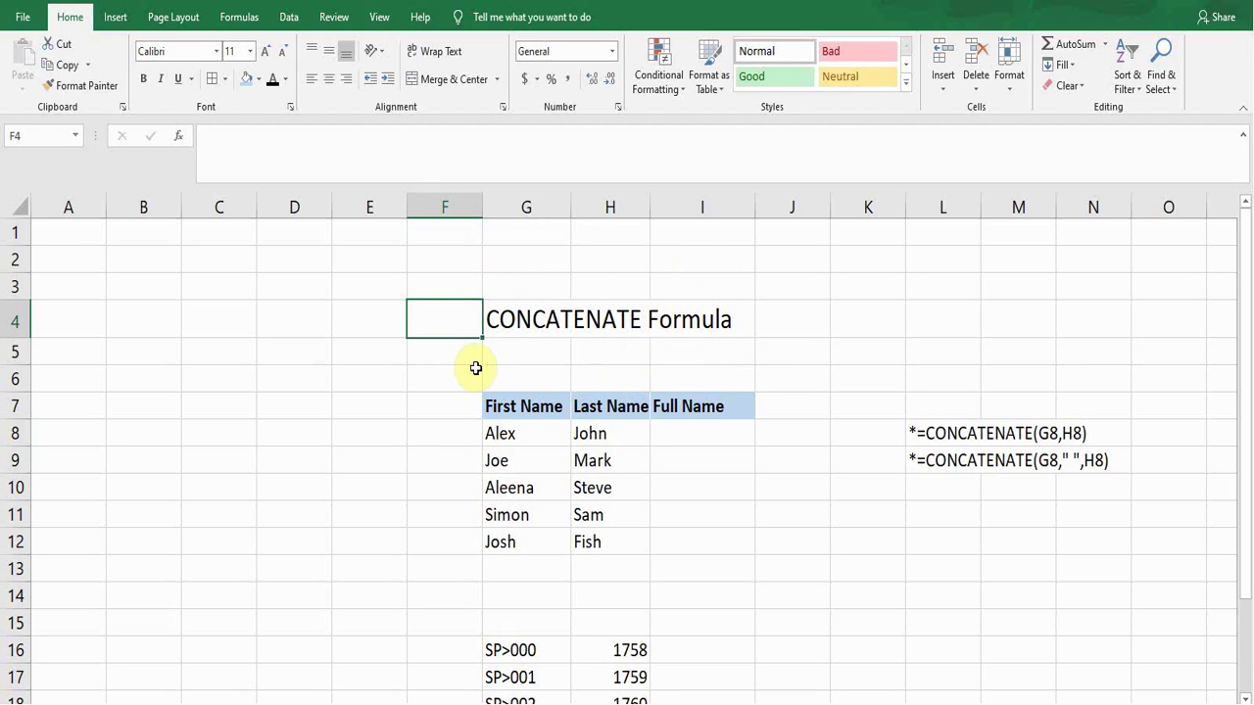
Review the CONCATENATE Formula title and the First, Last and Full Name headers, then select I8
click(527, 320)
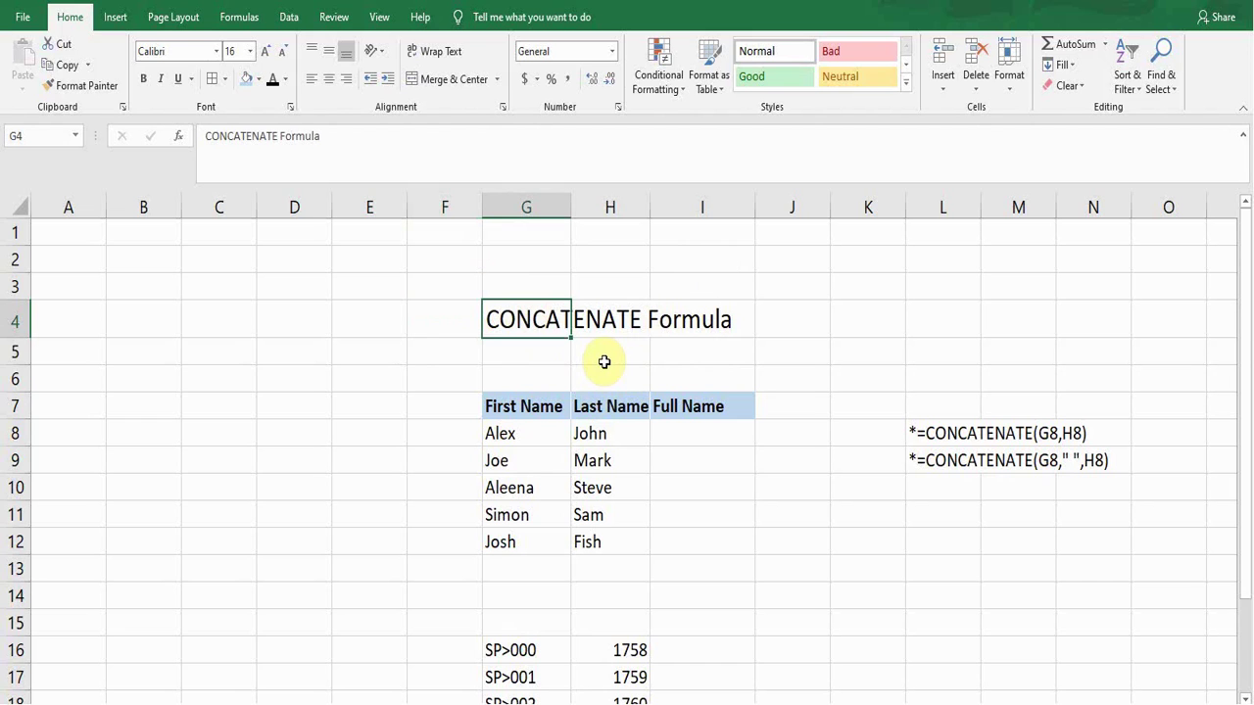
click(535, 360)
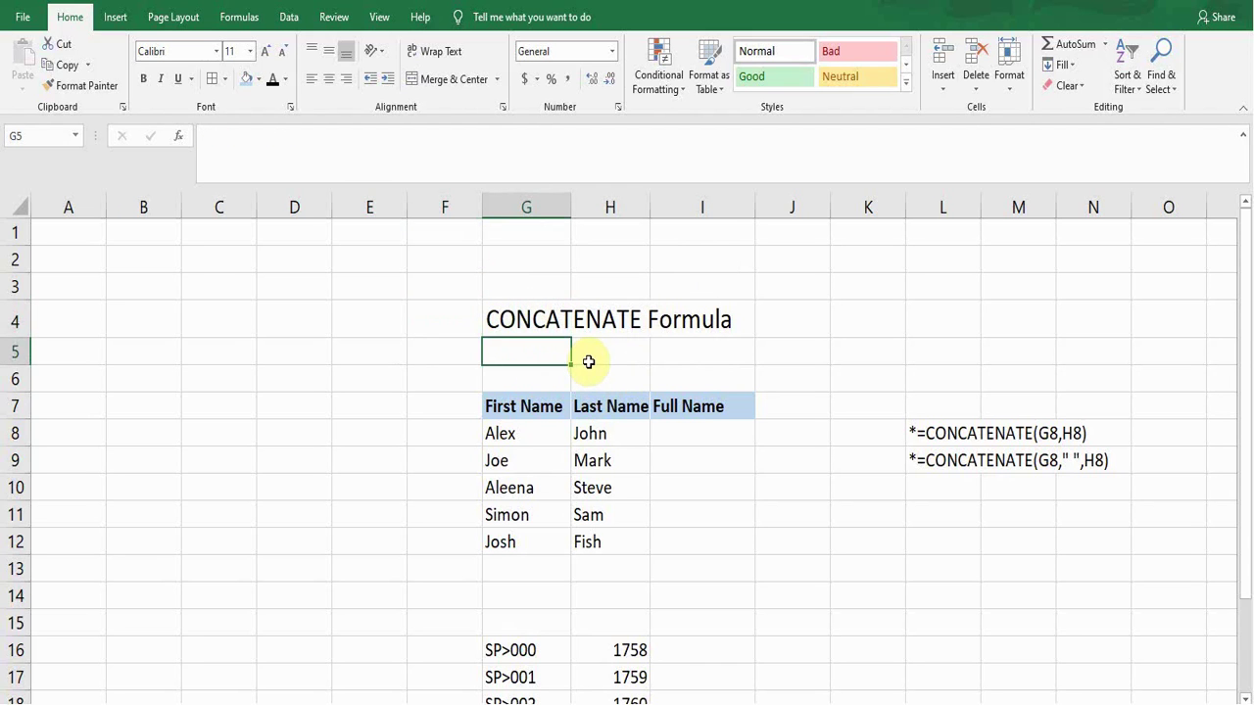
click(467, 318)
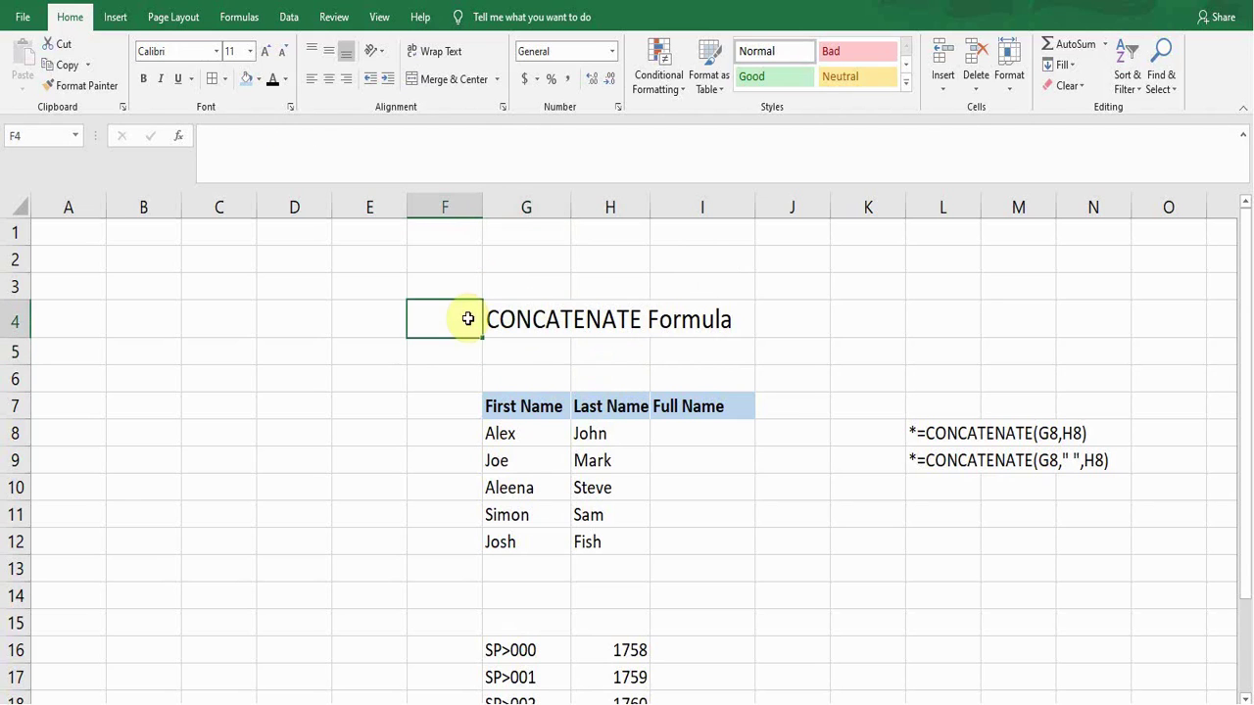
click(533, 359)
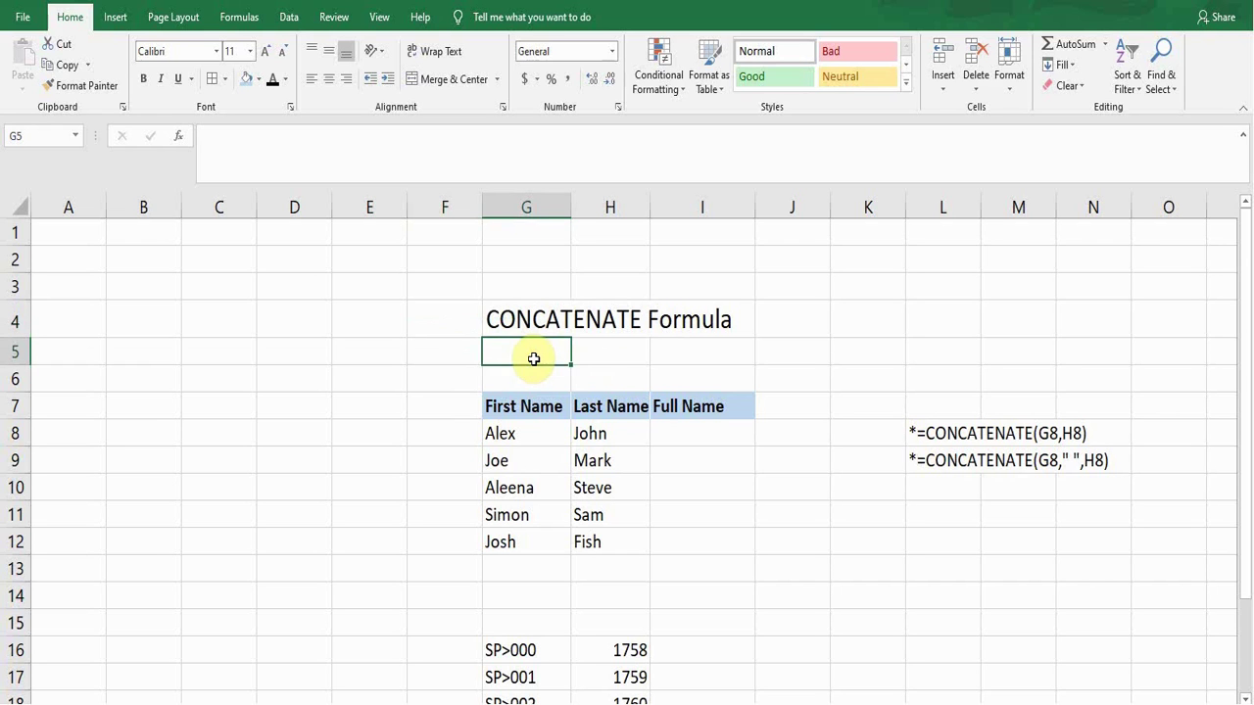
click(532, 405)
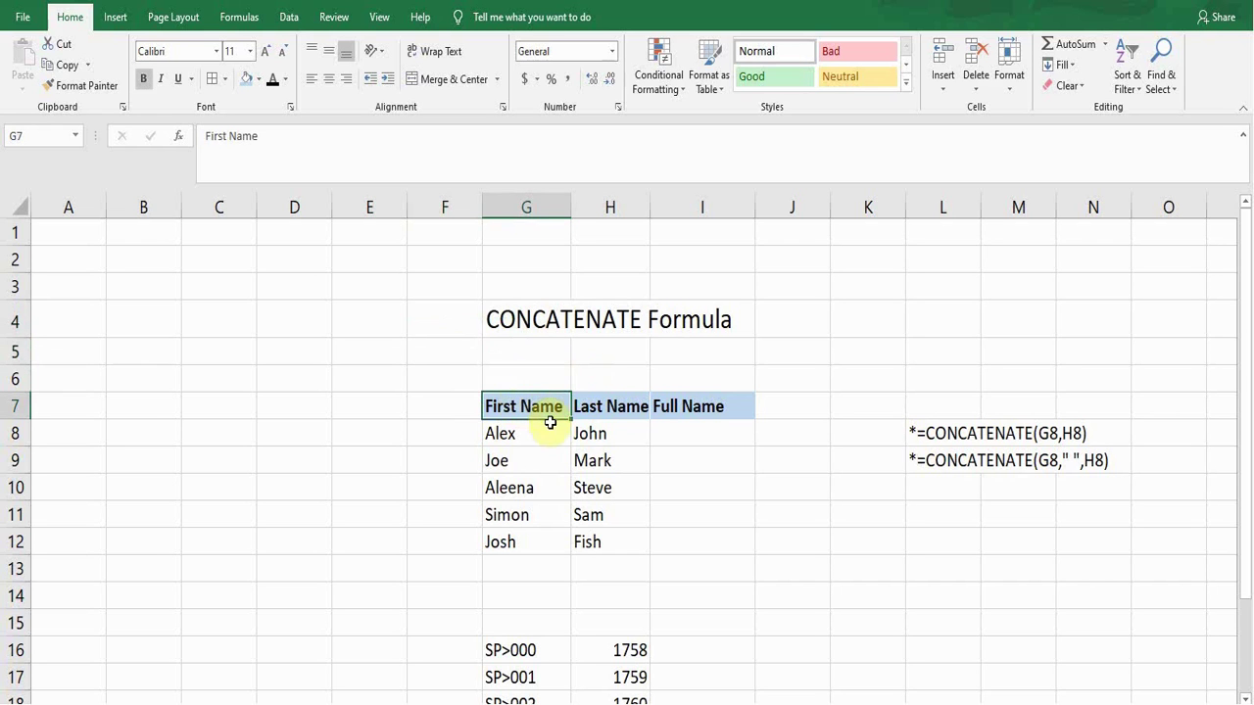
click(596, 405)
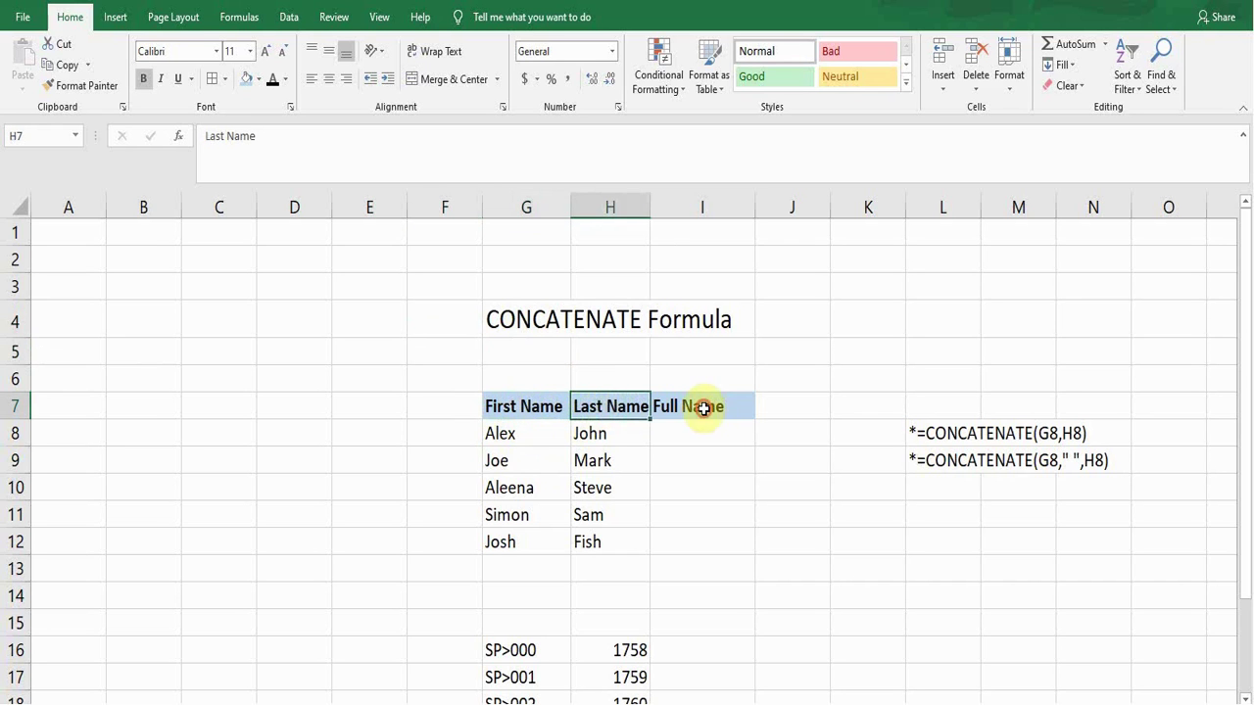
click(703, 408)
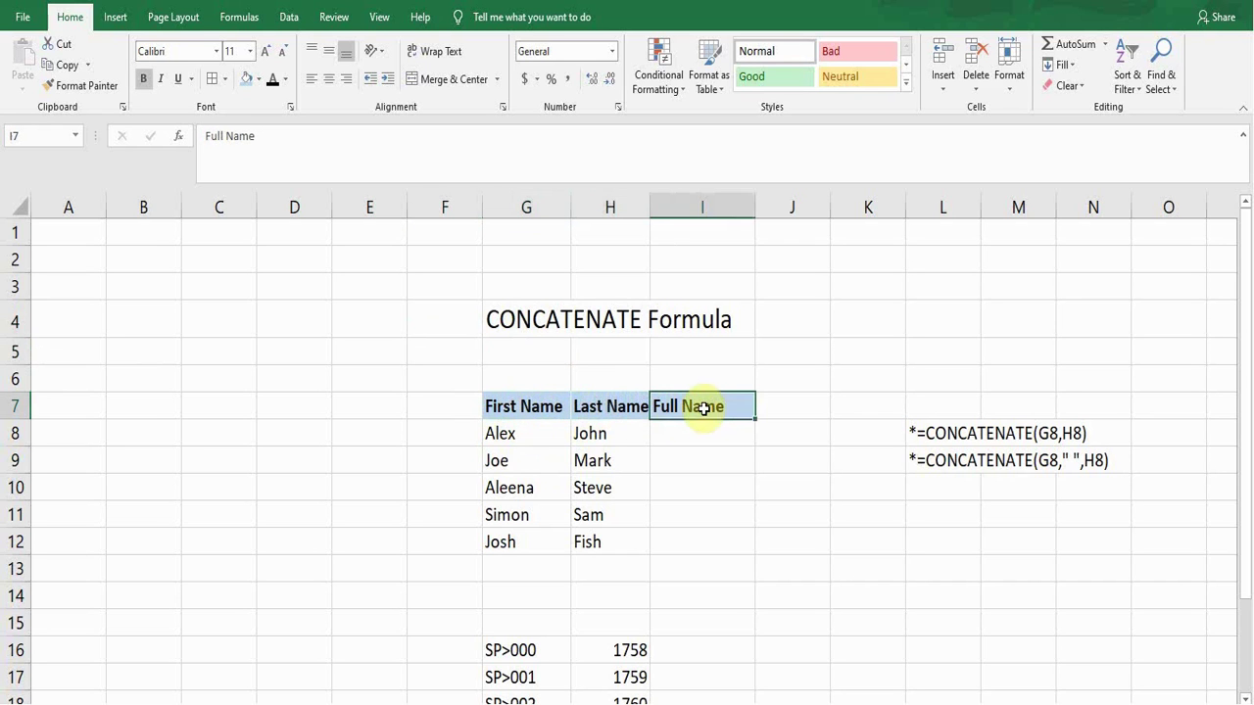
click(530, 409)
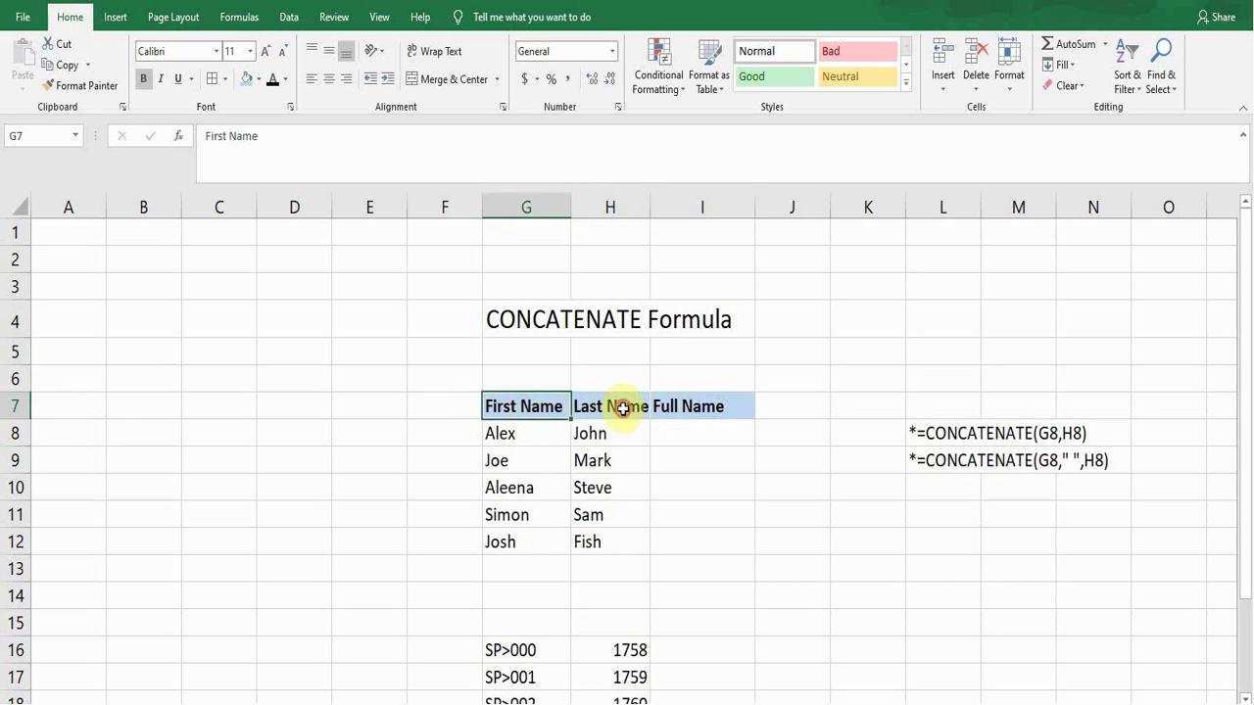
click(618, 408)
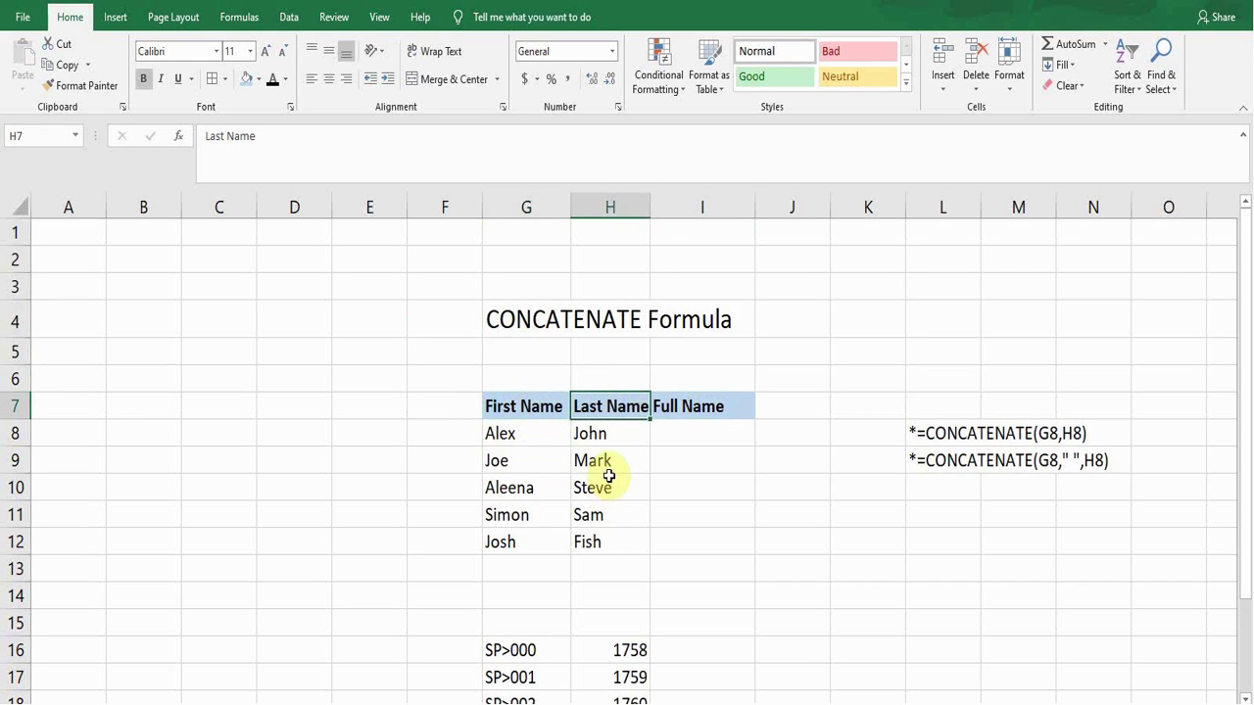
click(675, 429)
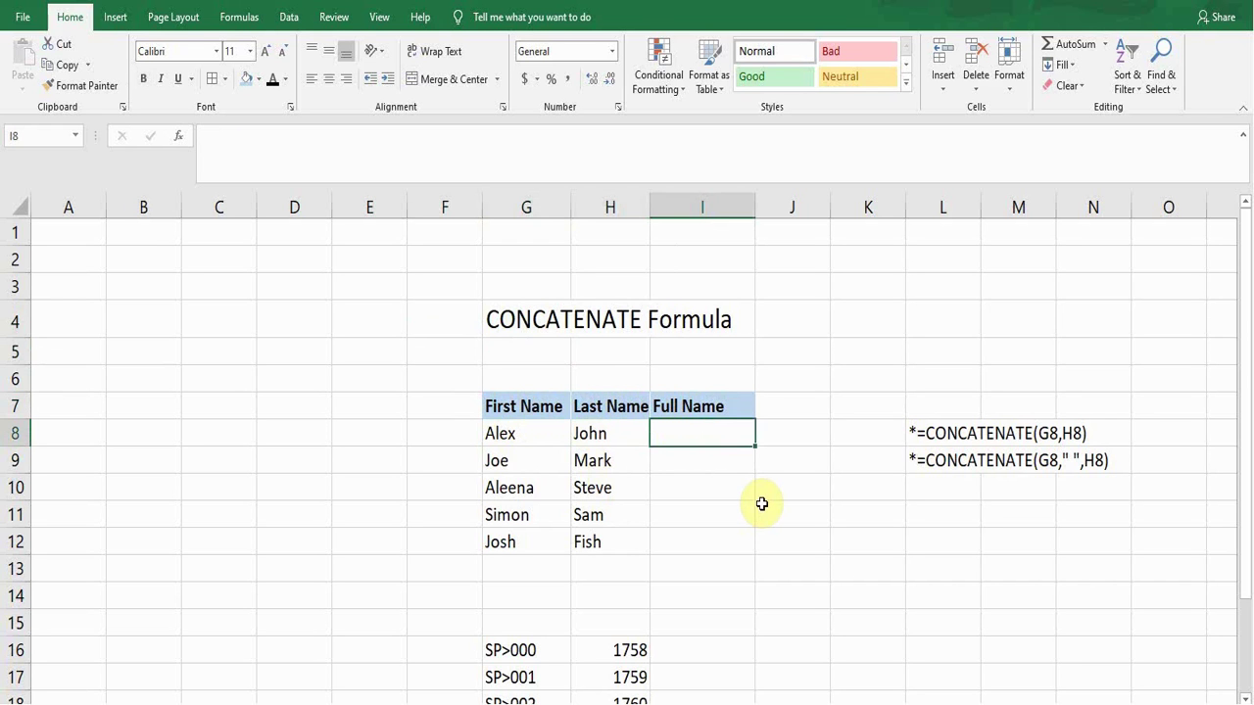
Enter =CONCATENATE(G8,H8) in I8 so it shows AlexJohn
text(=)
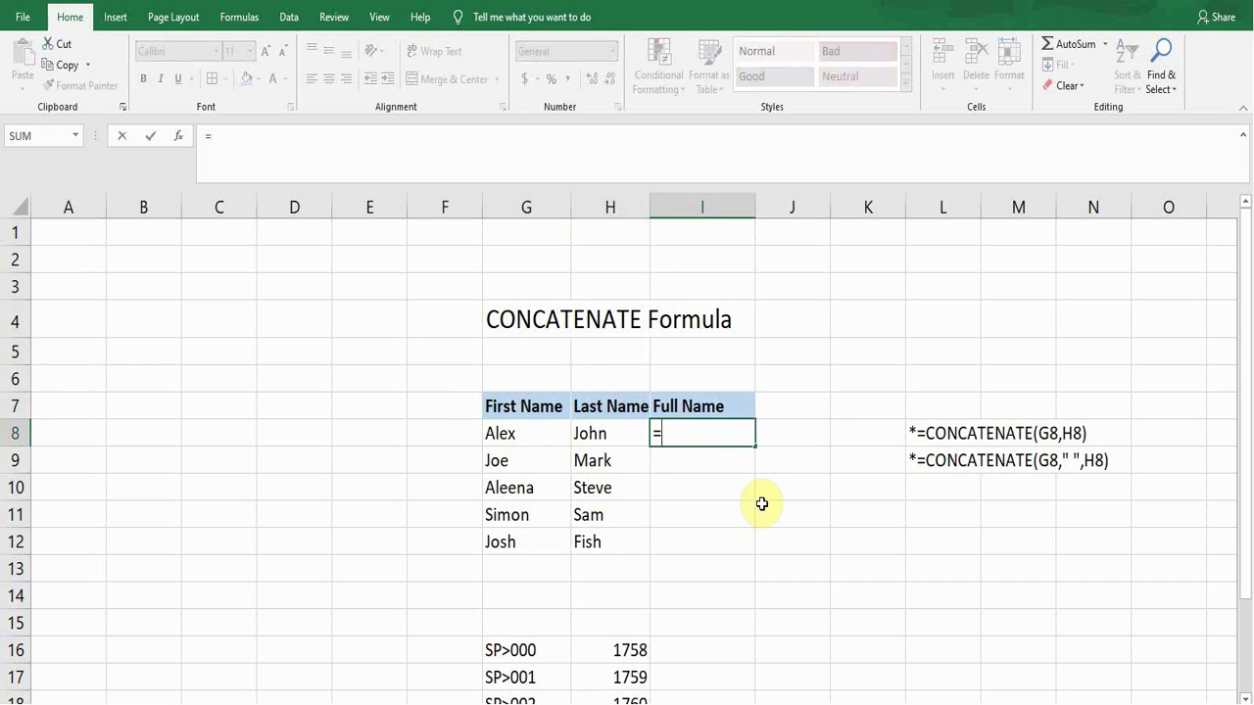
text(con)
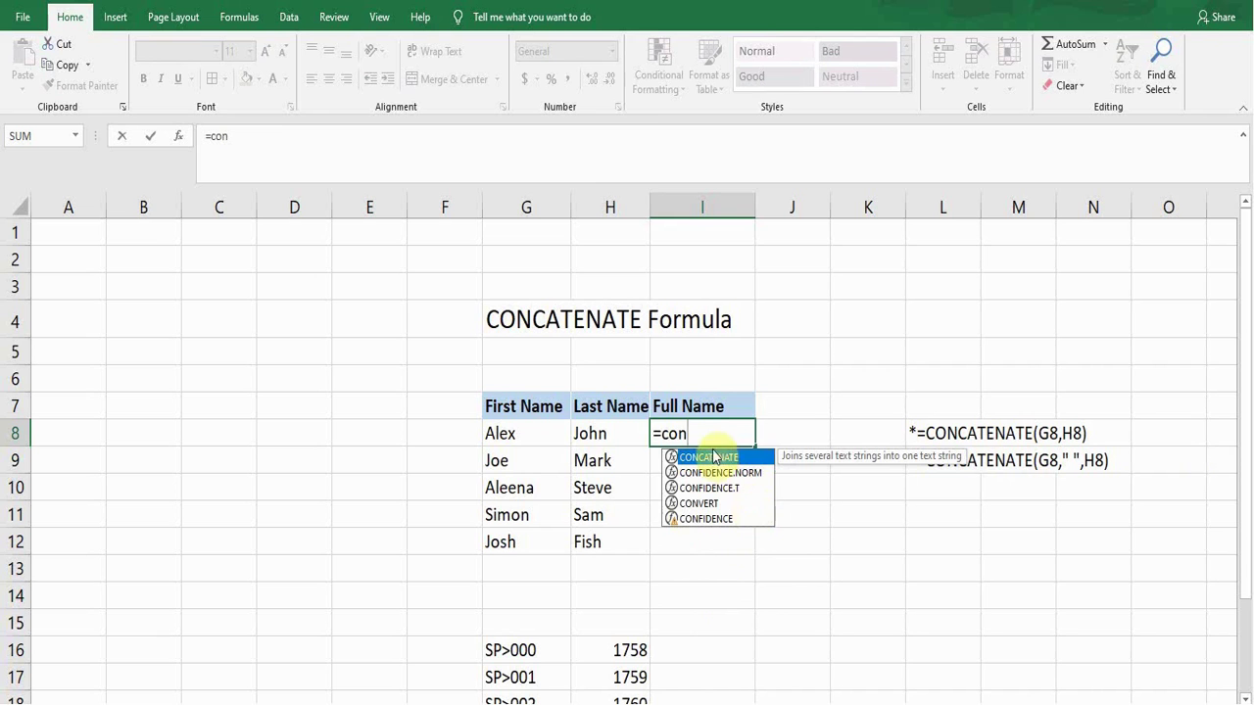
key(Tab)
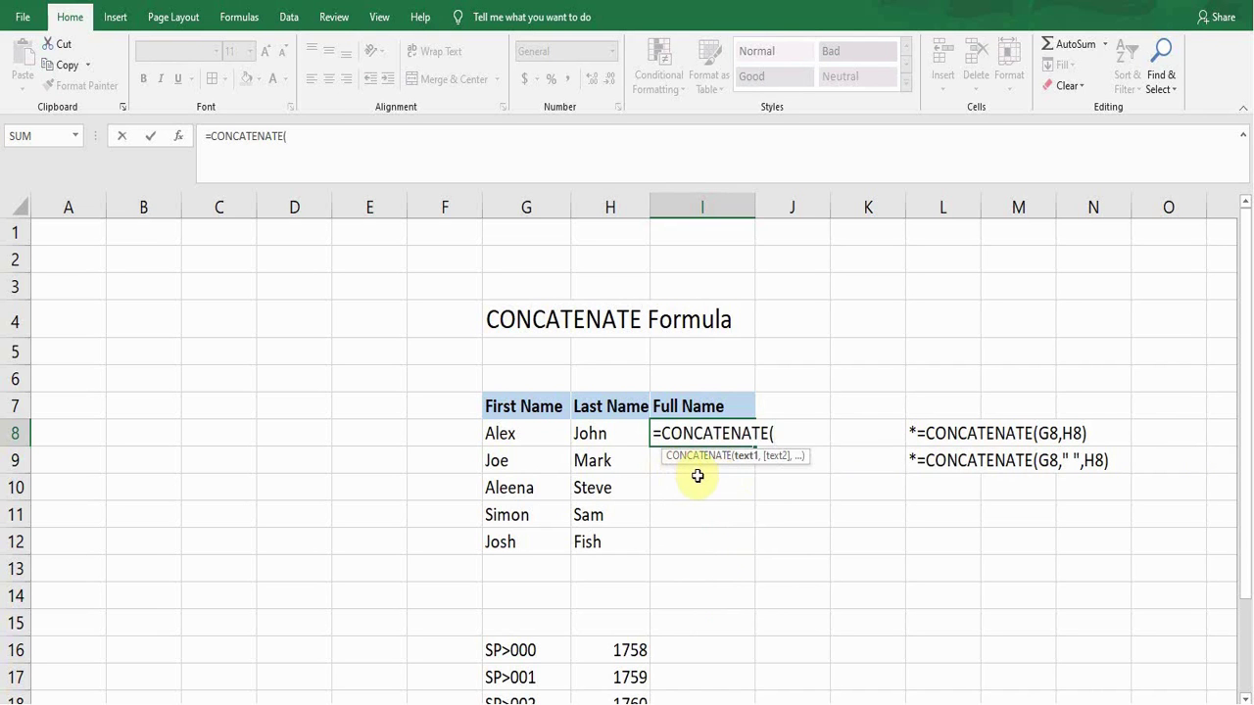
click(516, 437)
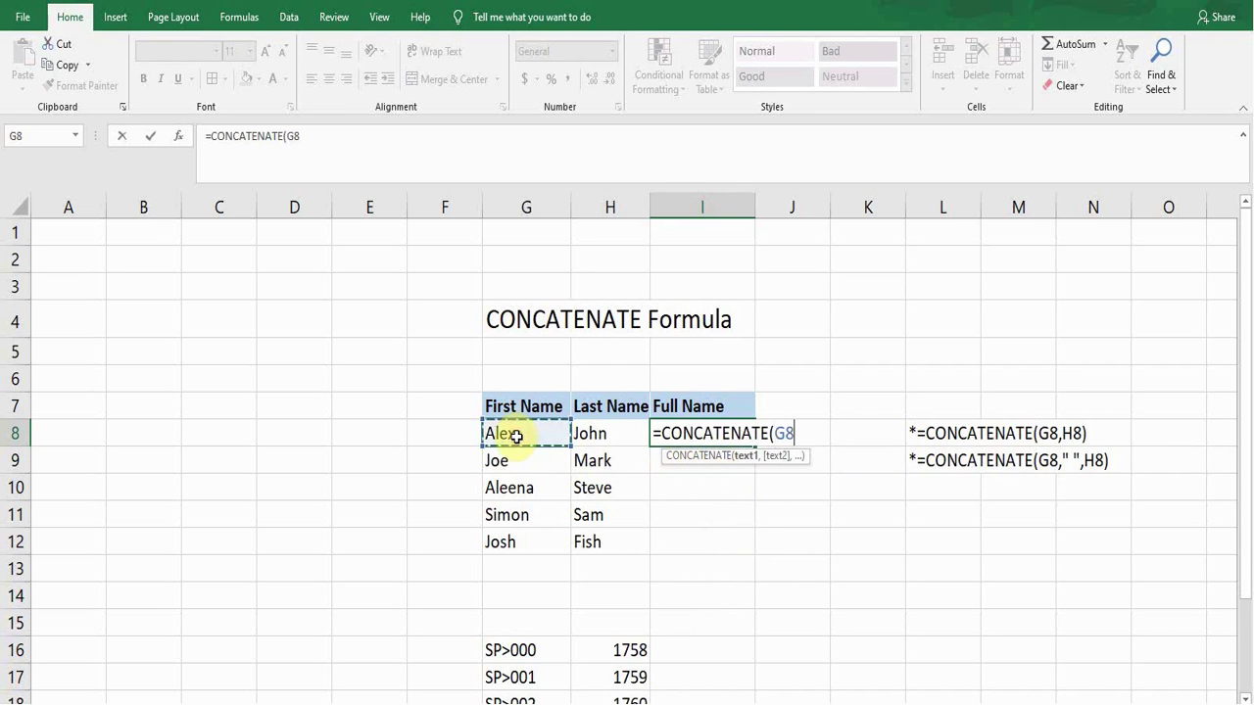
text(,)
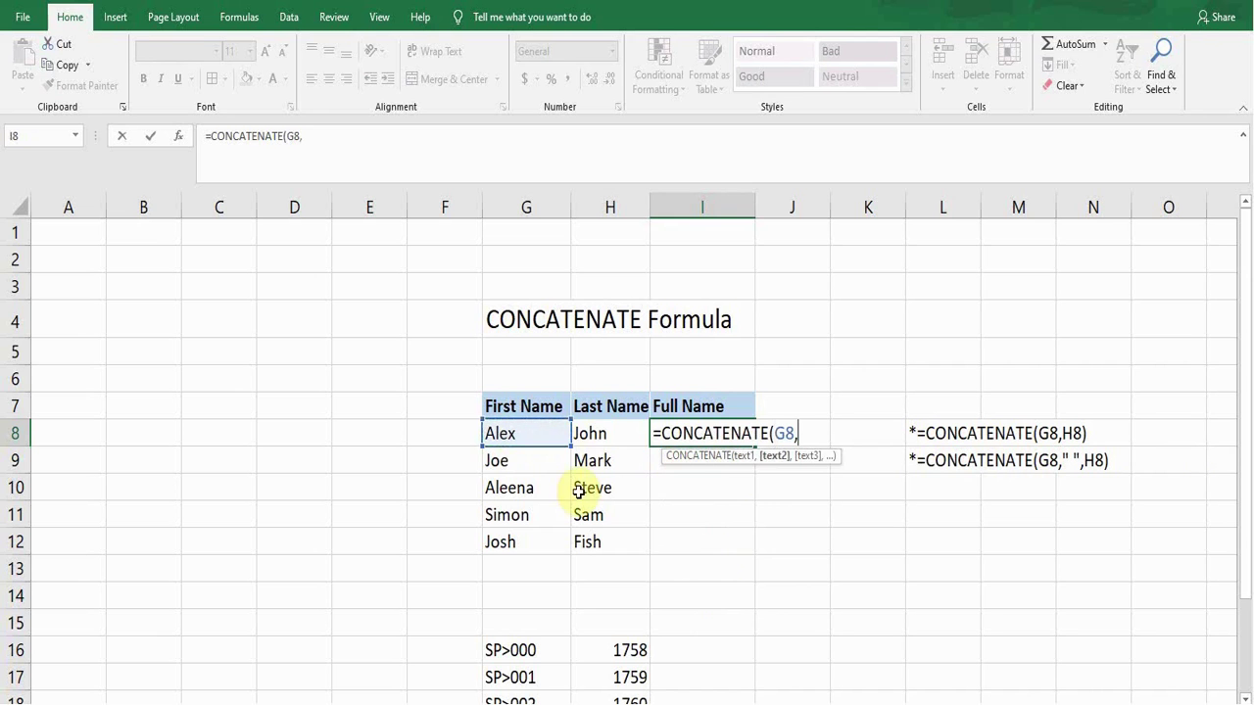
click(597, 434)
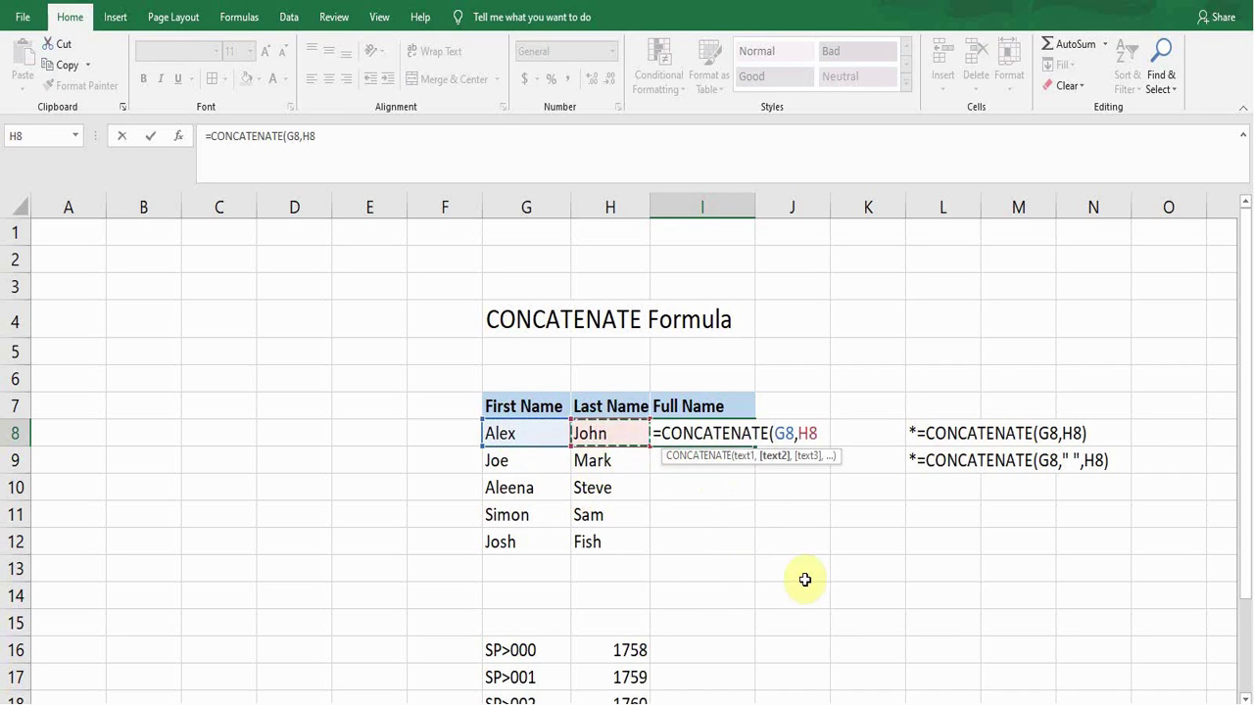
text())
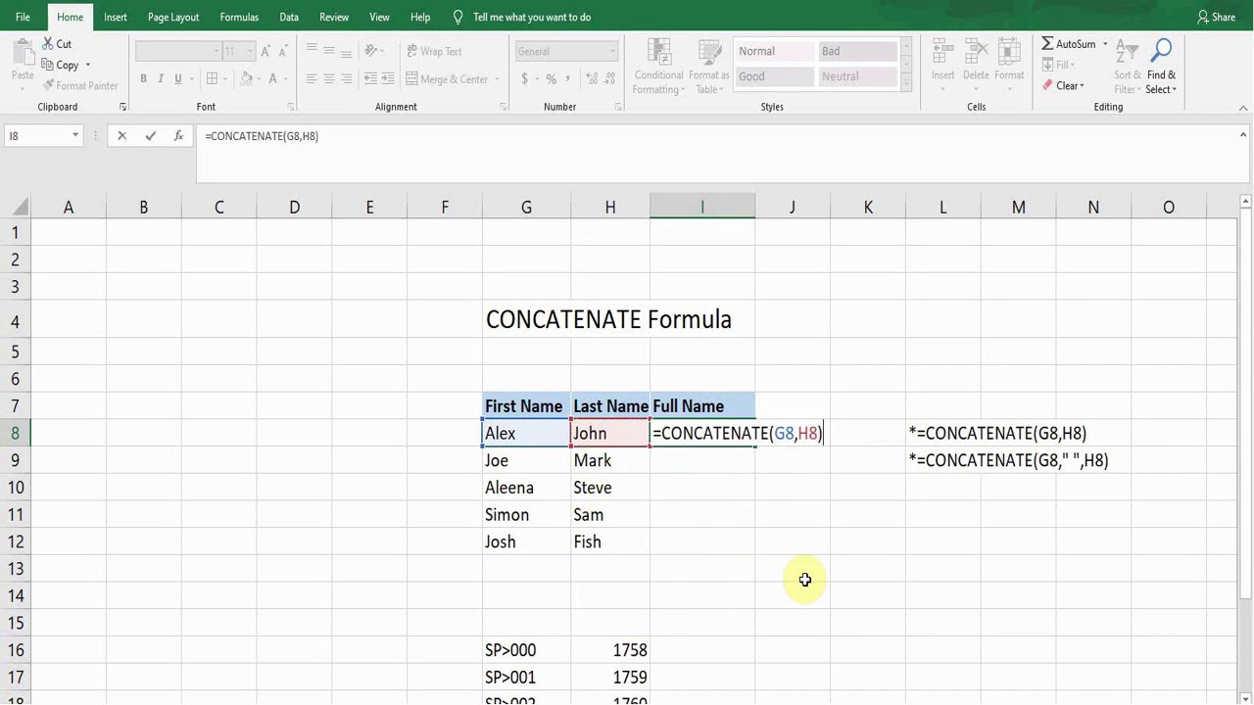
key(Return)
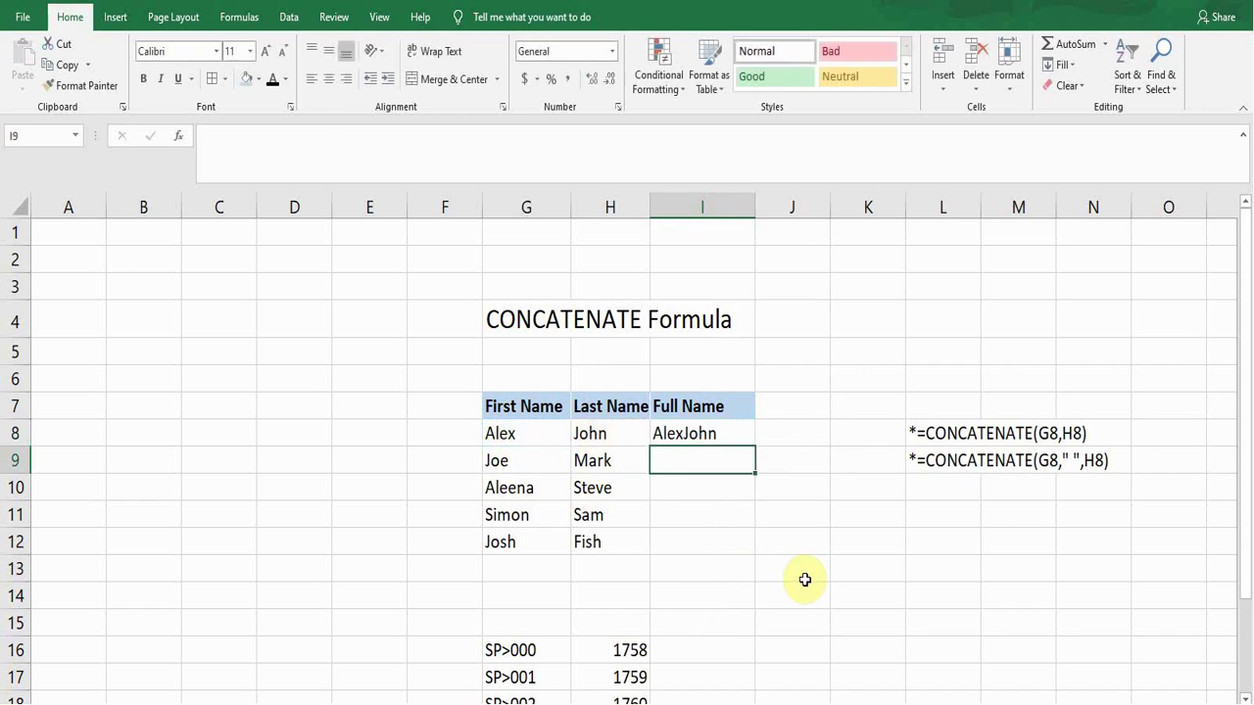
click(513, 440)
click(607, 434)
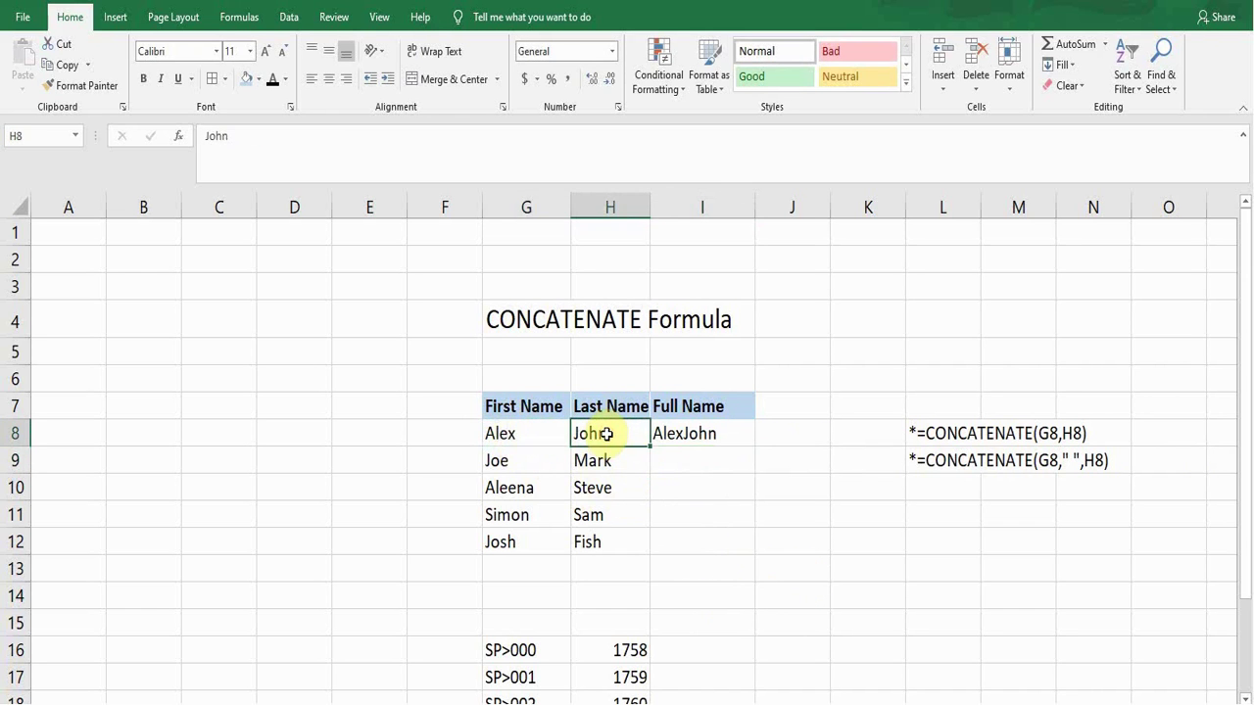
click(511, 434)
click(617, 434)
click(703, 434)
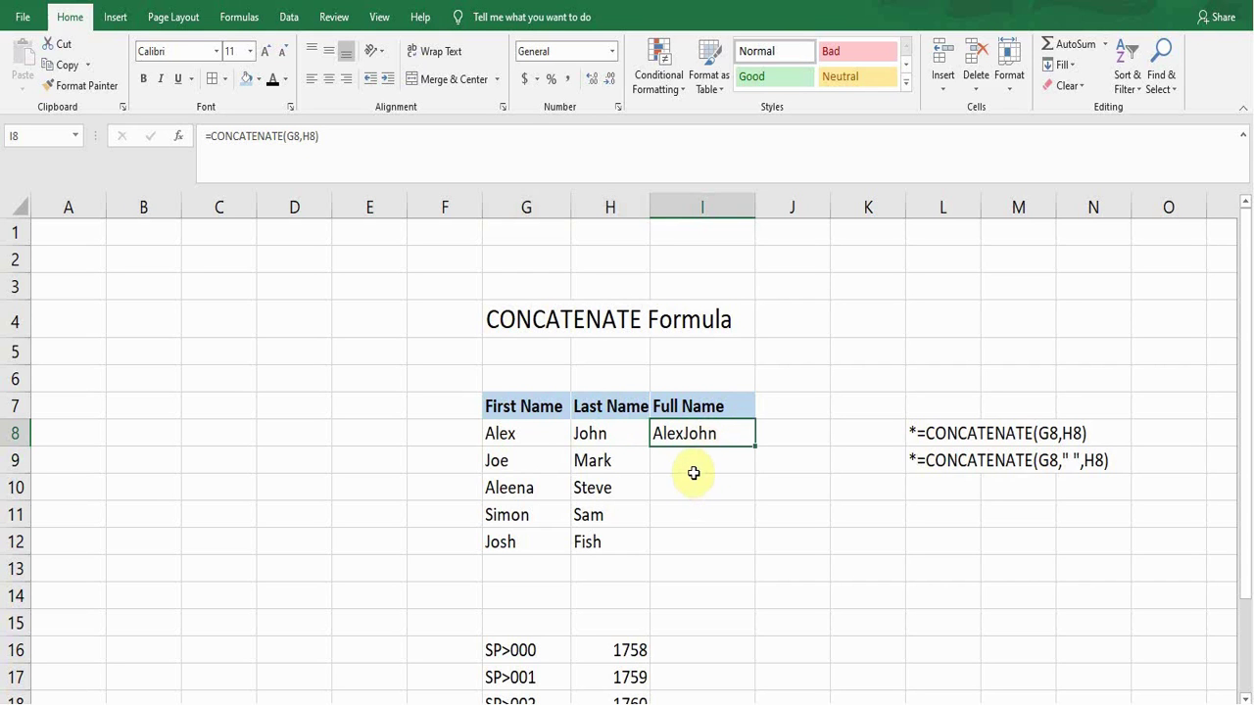
Fill the I8 formula down to I12, giving JoeMark, AleenaSteve, SimonSam and JoshFish
double_click(755, 449)
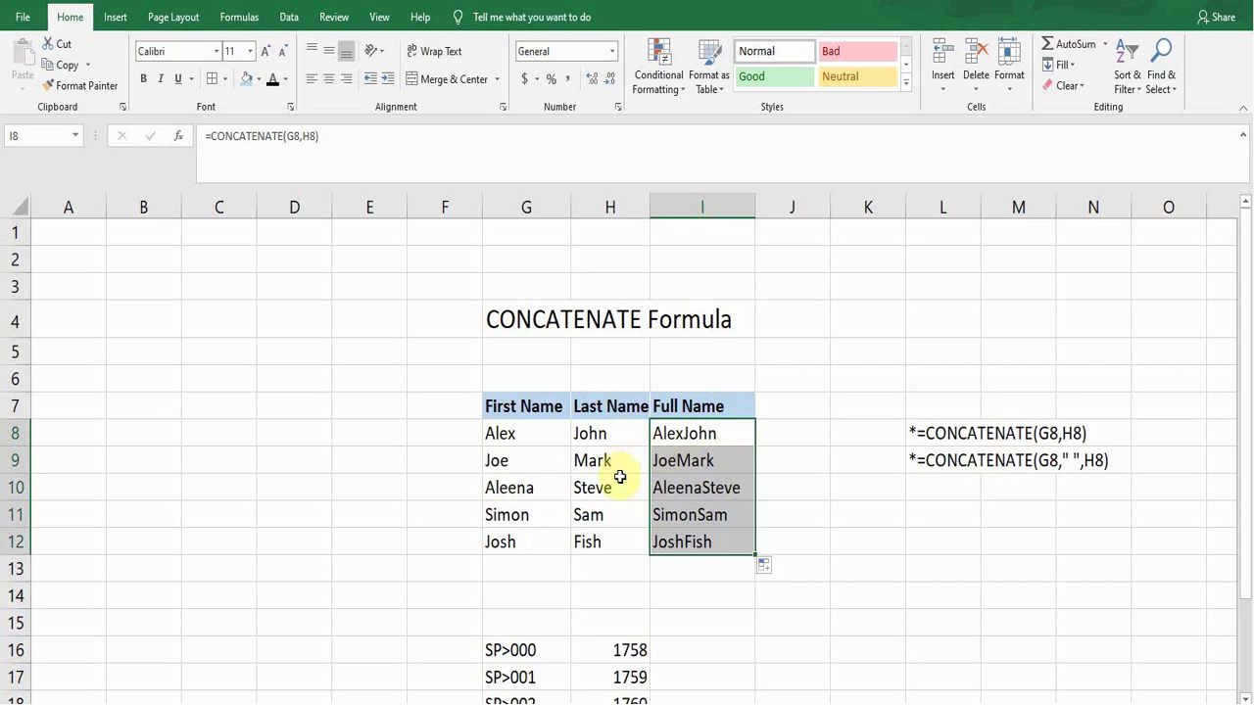
click(696, 534)
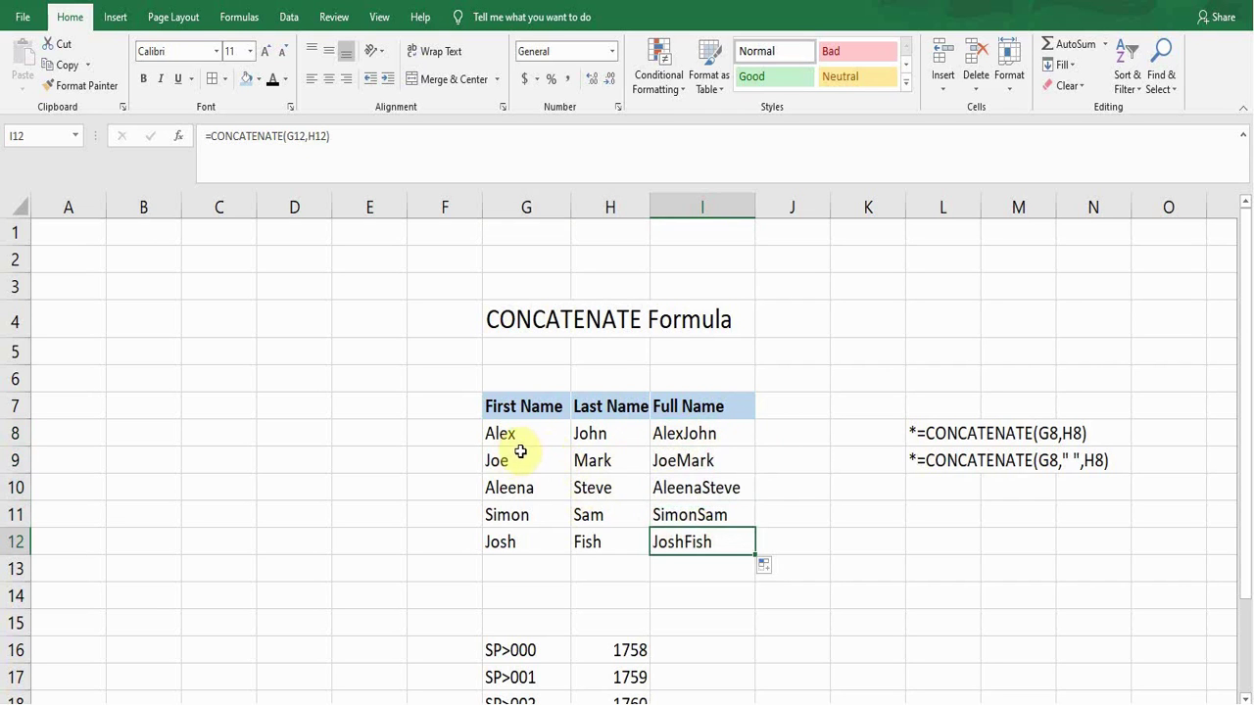
click(694, 443)
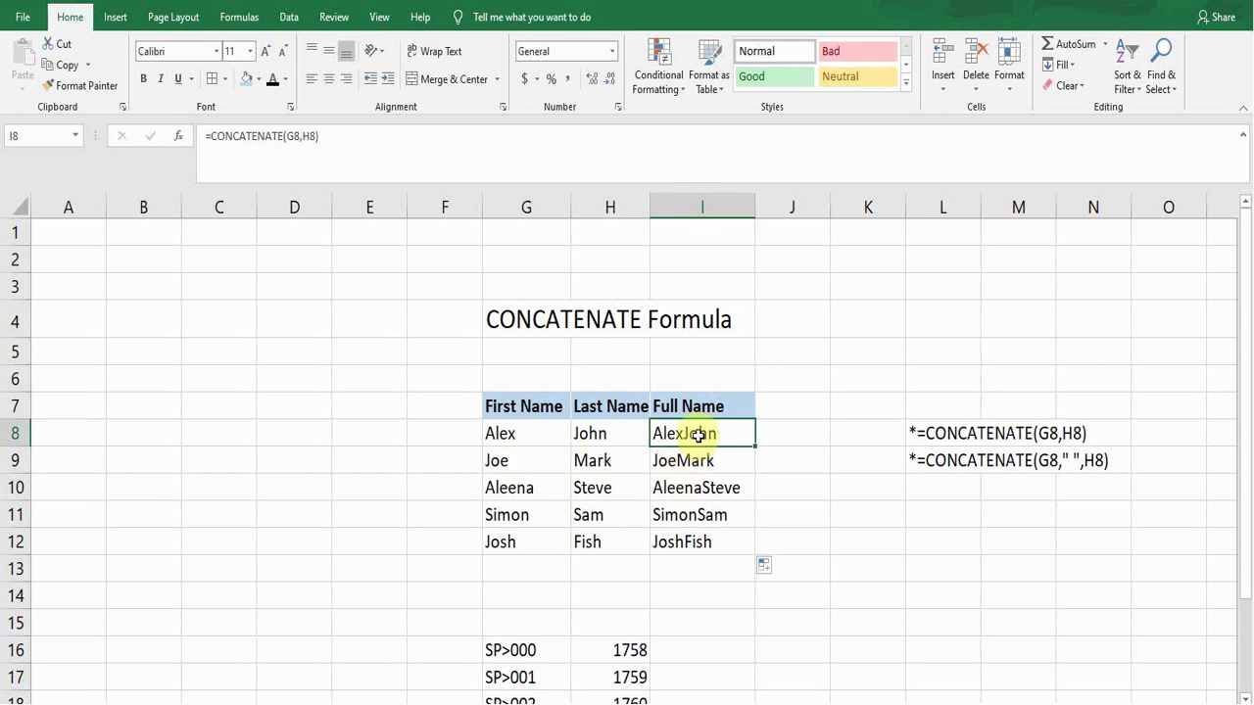
Edit I8 to =CONCATENATE(G8," ",H8) so it displays Alex John
key(F2)
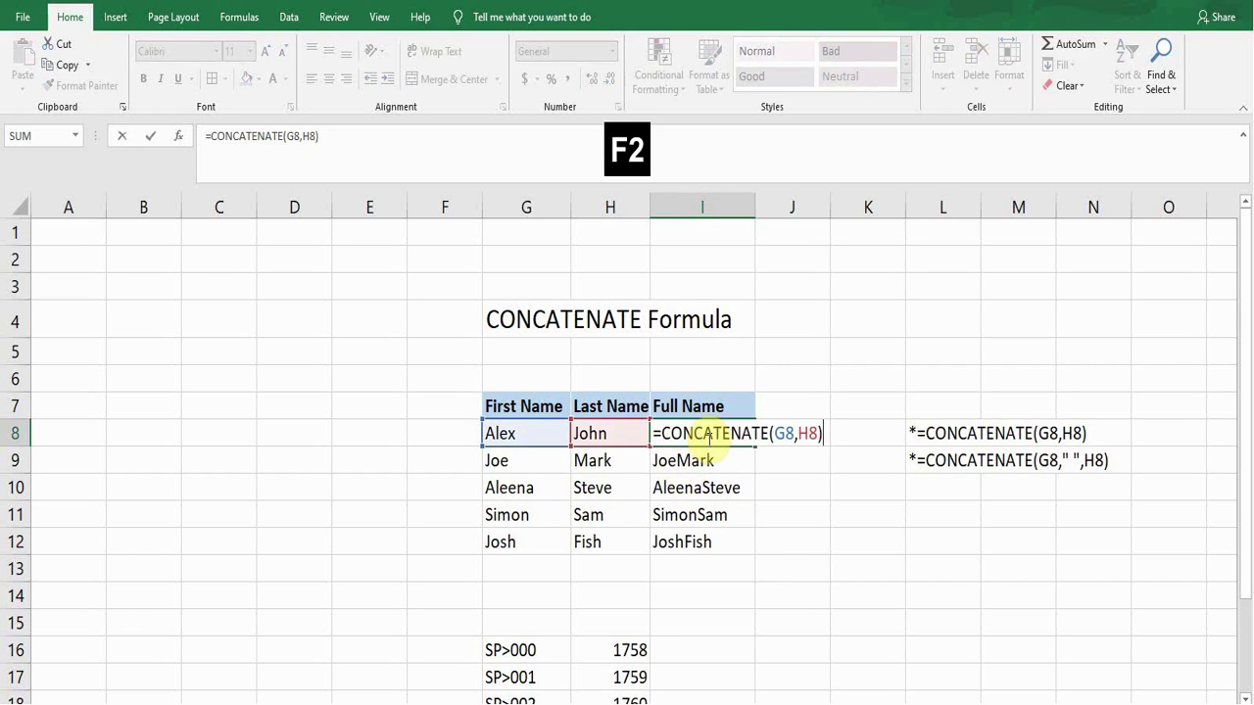
click(798, 437)
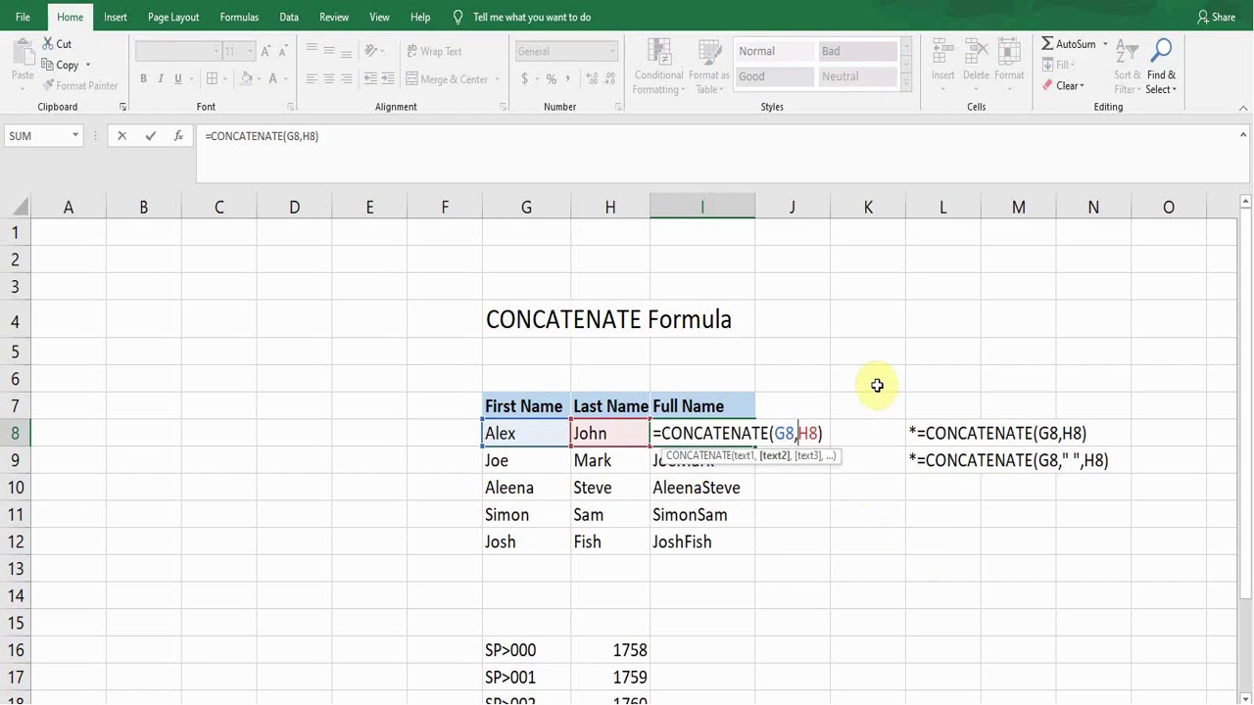
text(")
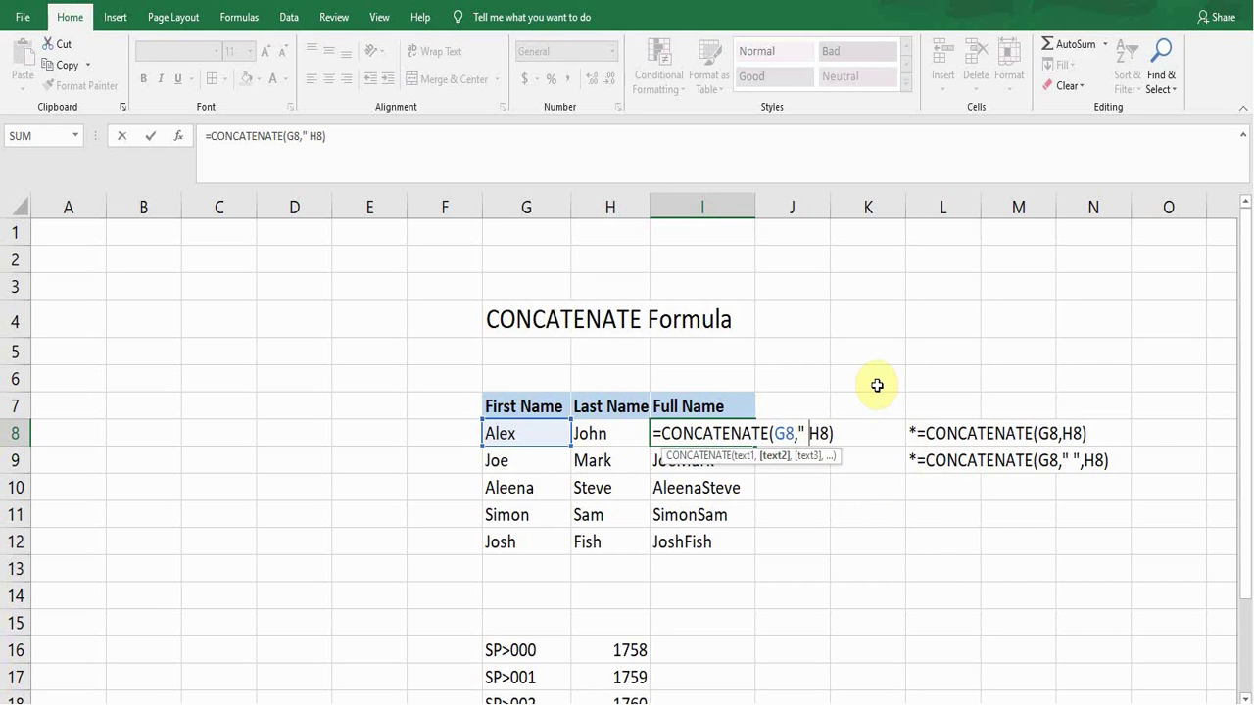
text( ",)
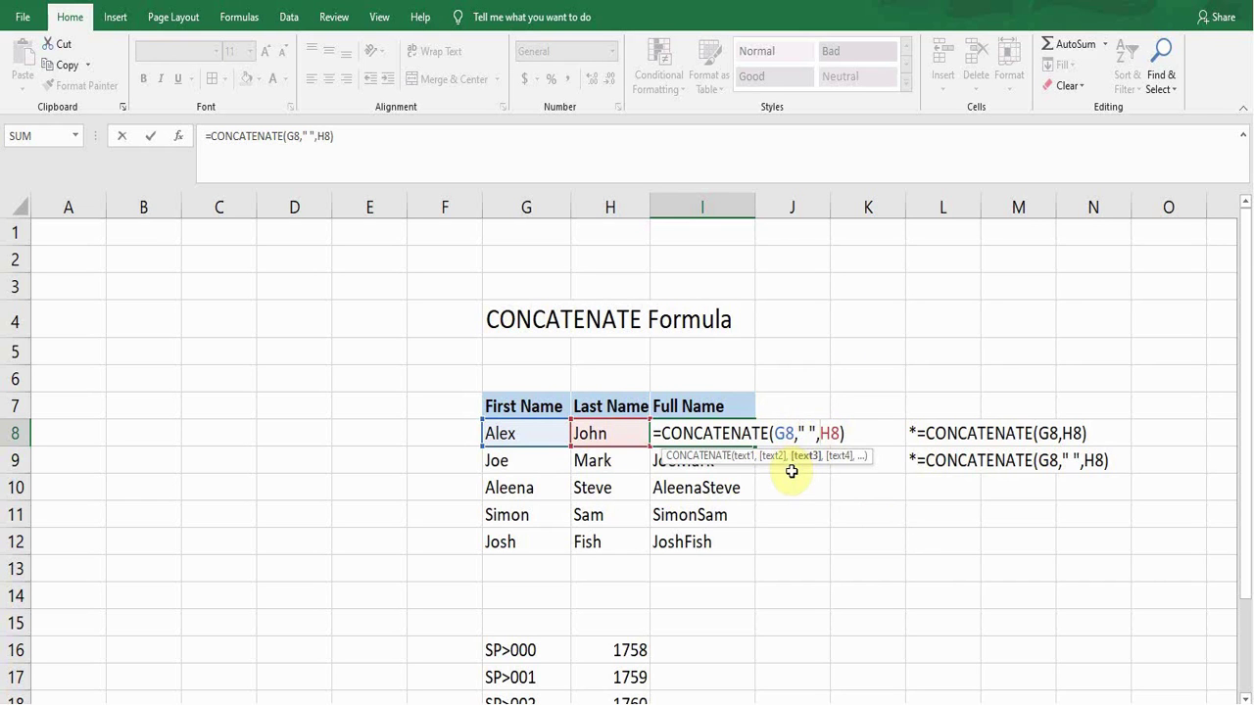
key(Return)
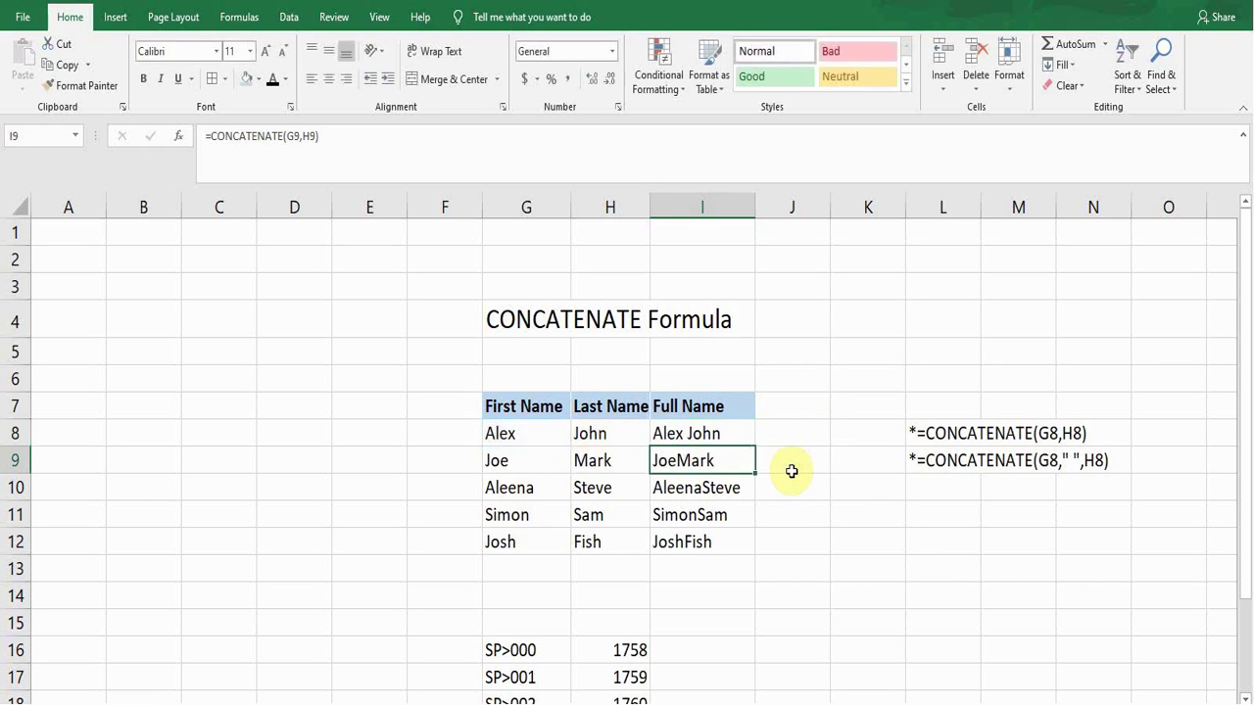
Fill the spaced I8 formula down to I12, giving Joe Mark through Josh Fish
click(712, 430)
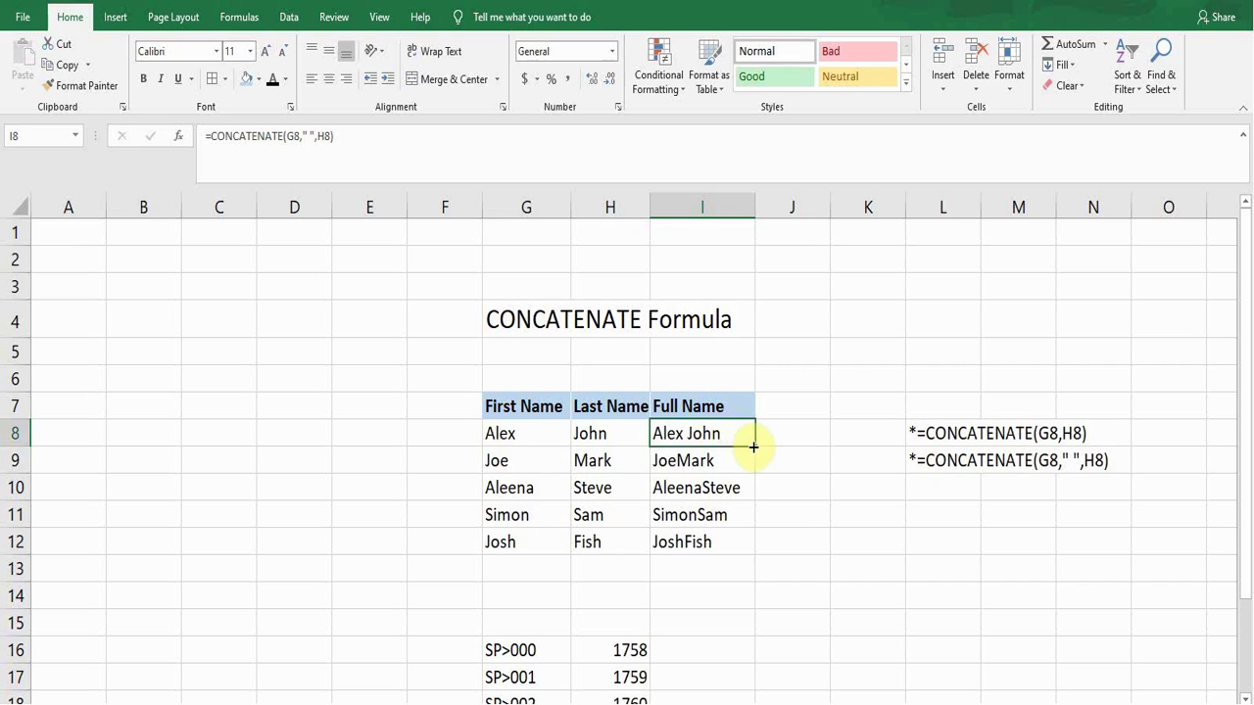
double_click(753, 446)
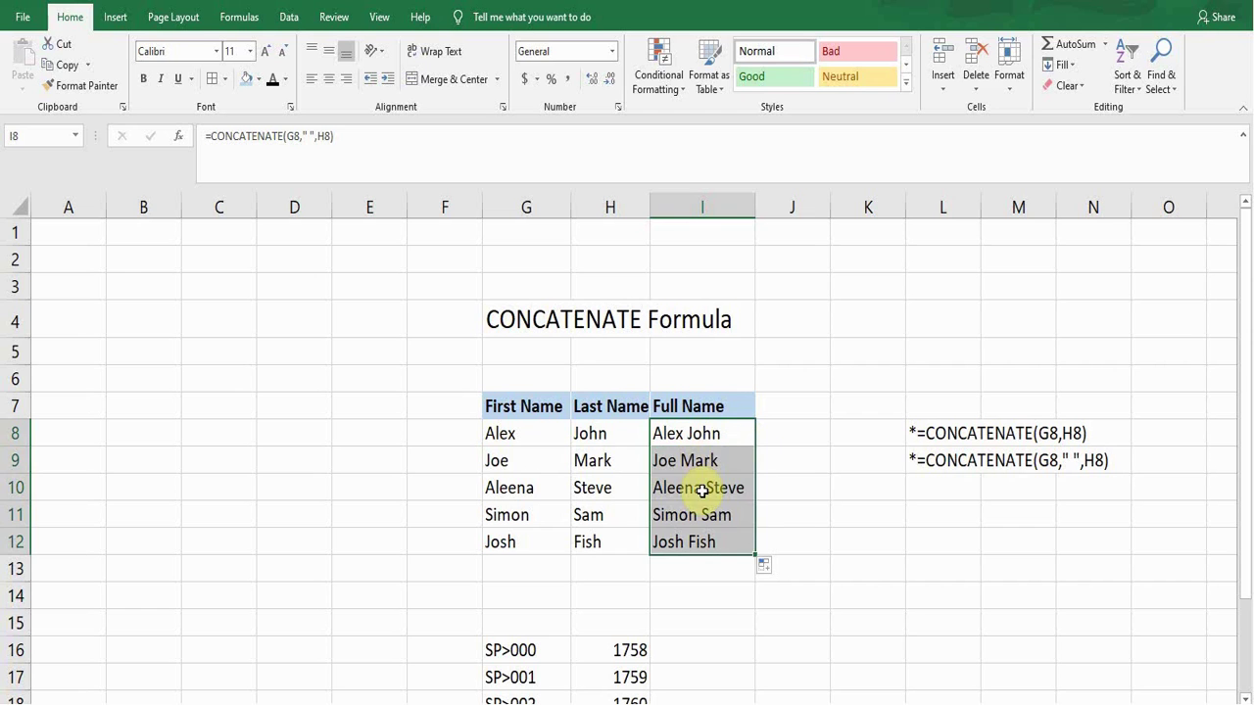
click(718, 438)
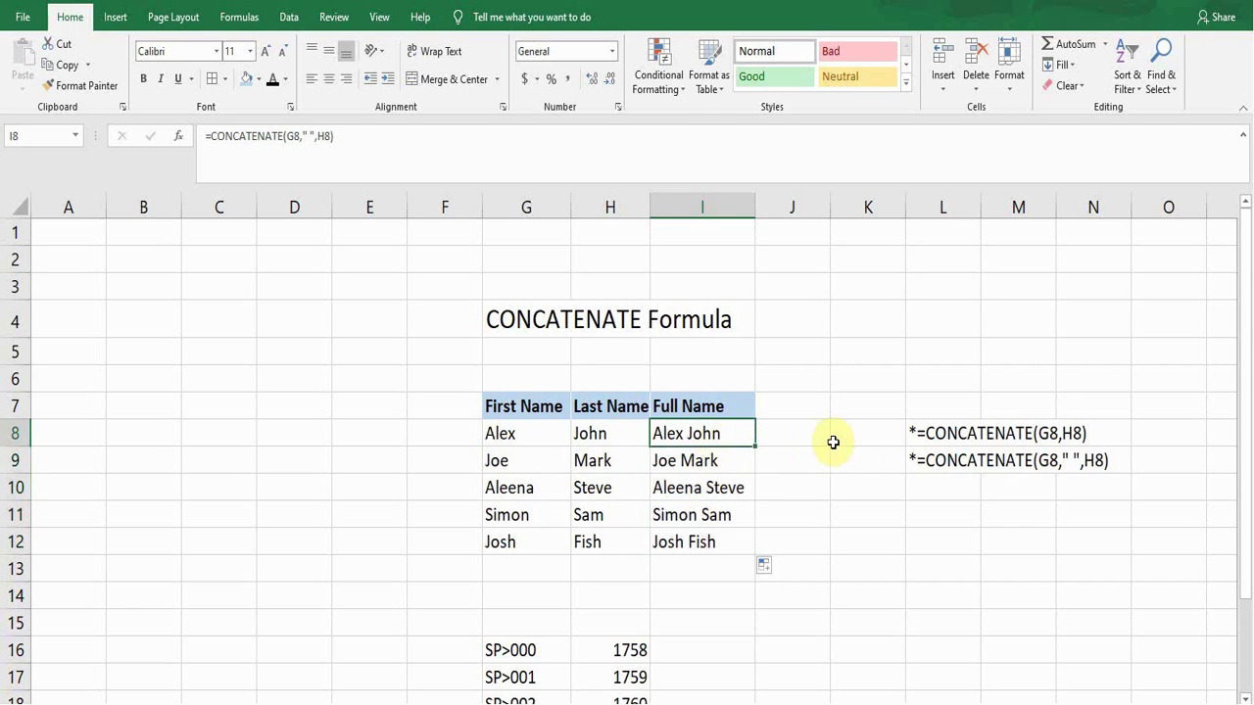
click(925, 437)
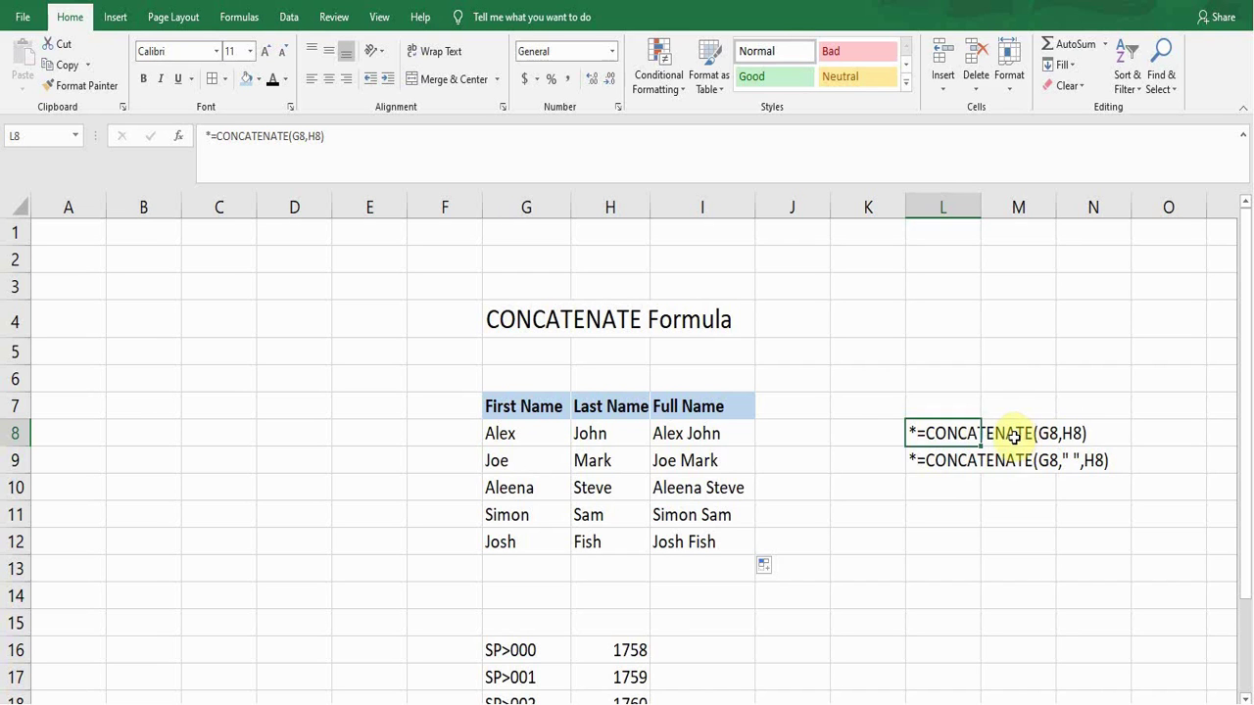
click(921, 460)
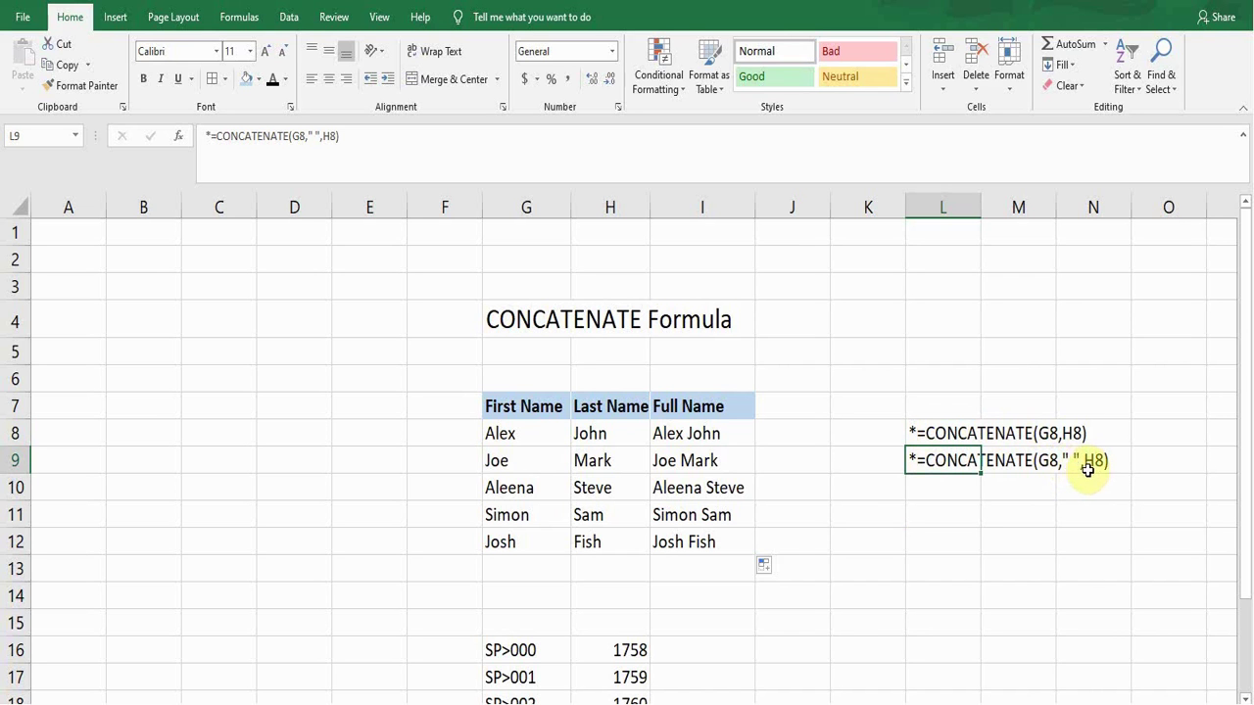
Enter =CONCATENATE(G16,H16) in I16 to produce SP>0001758
click(553, 468)
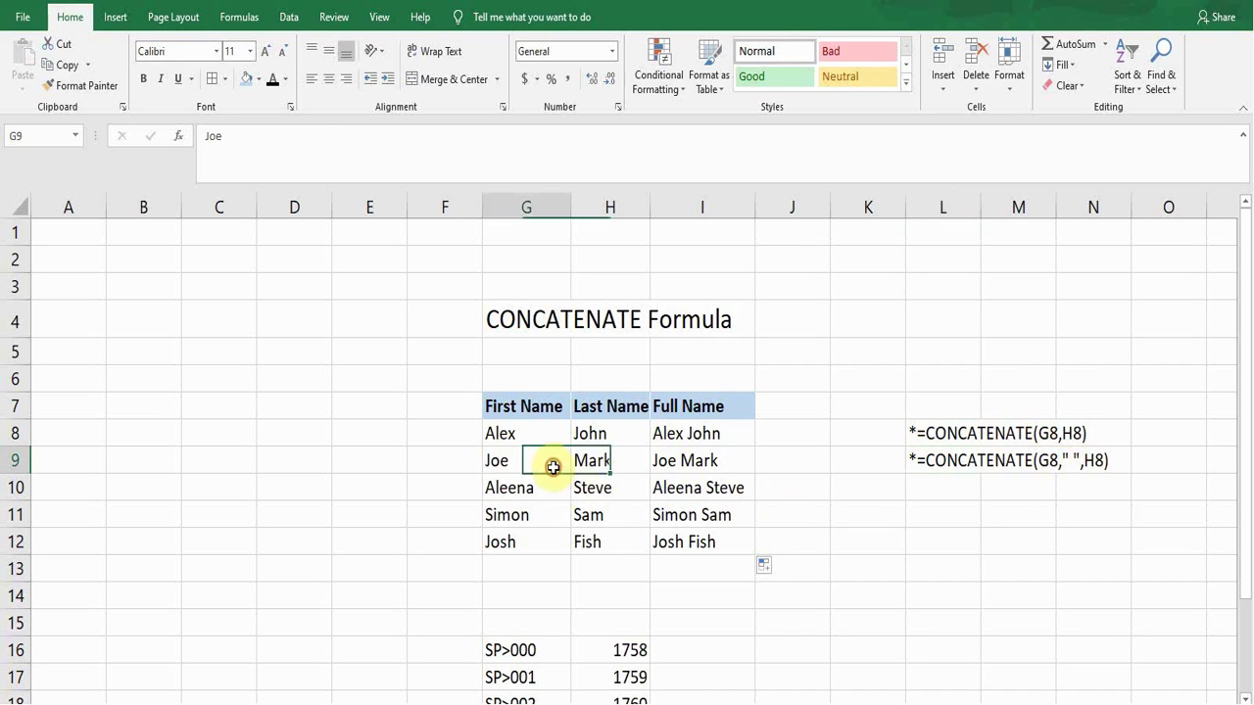
scroll(797, 587, down, 2)
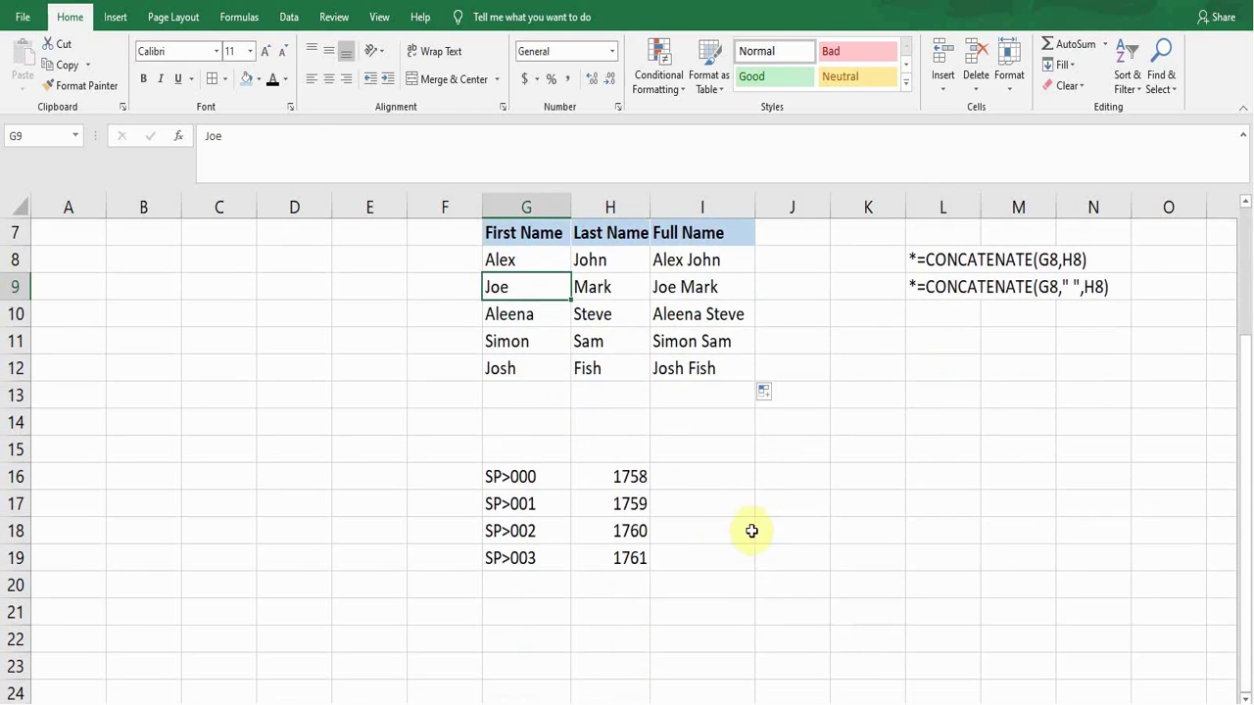
click(696, 472)
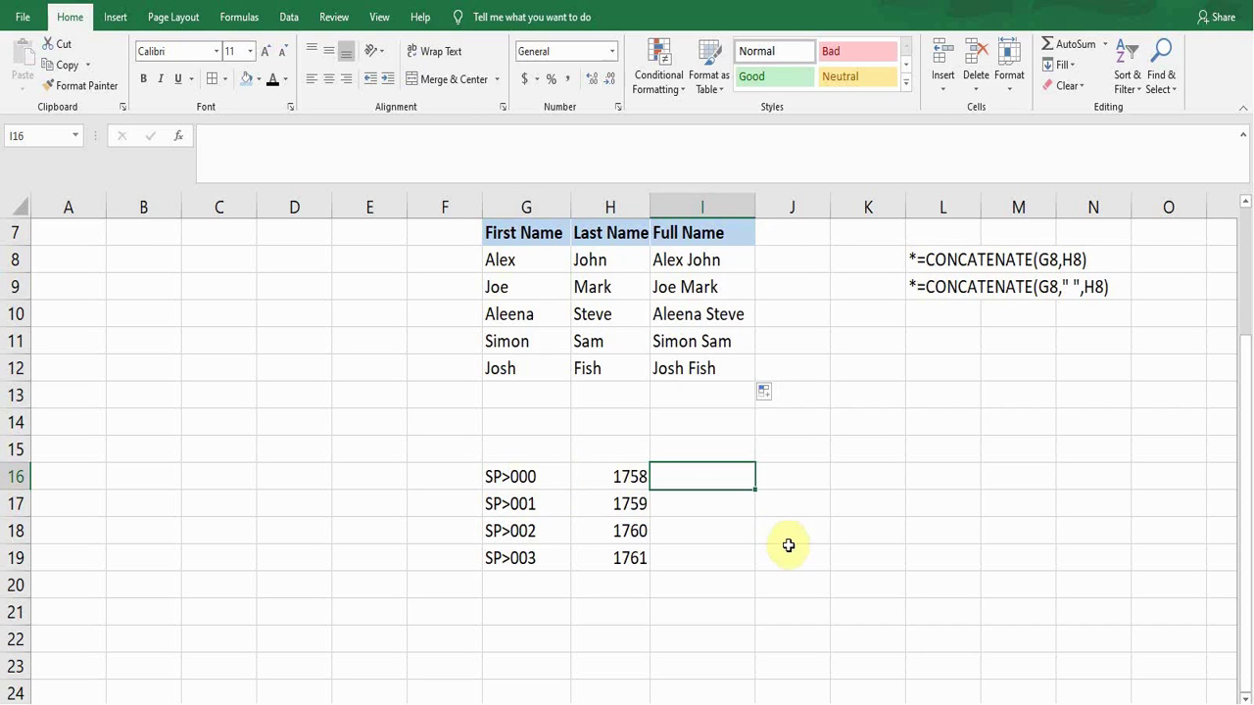
text(=c)
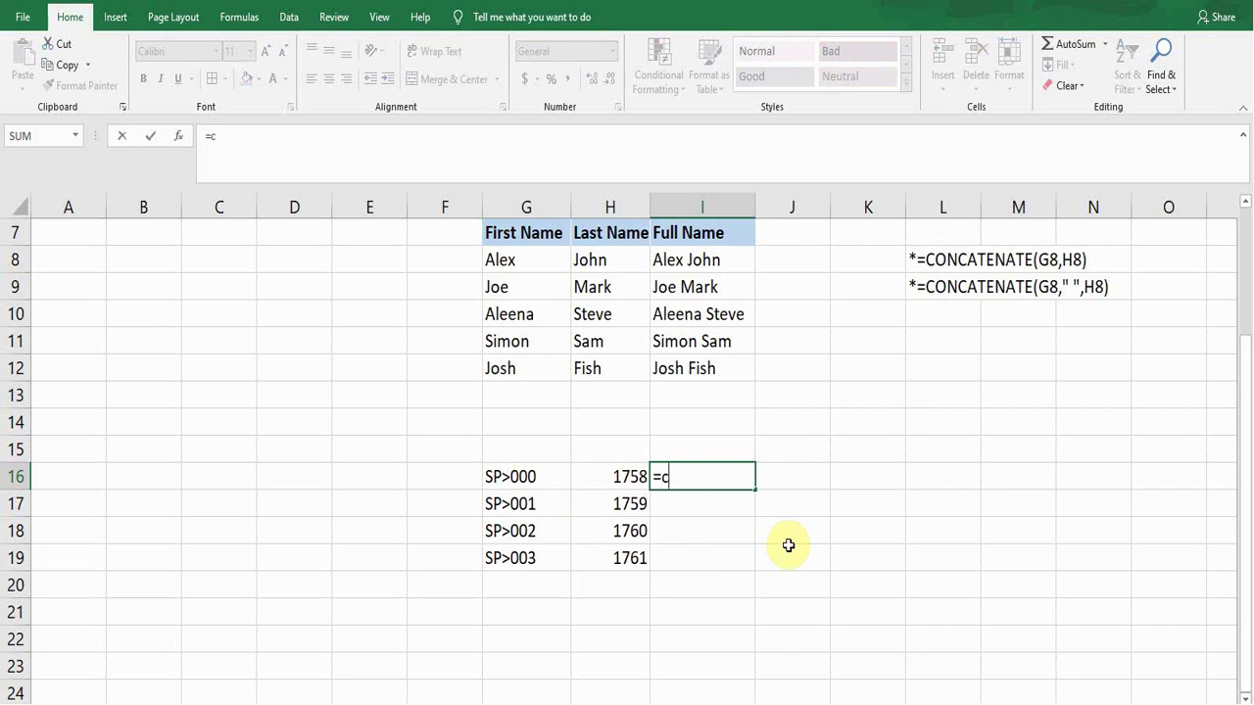
text(on)
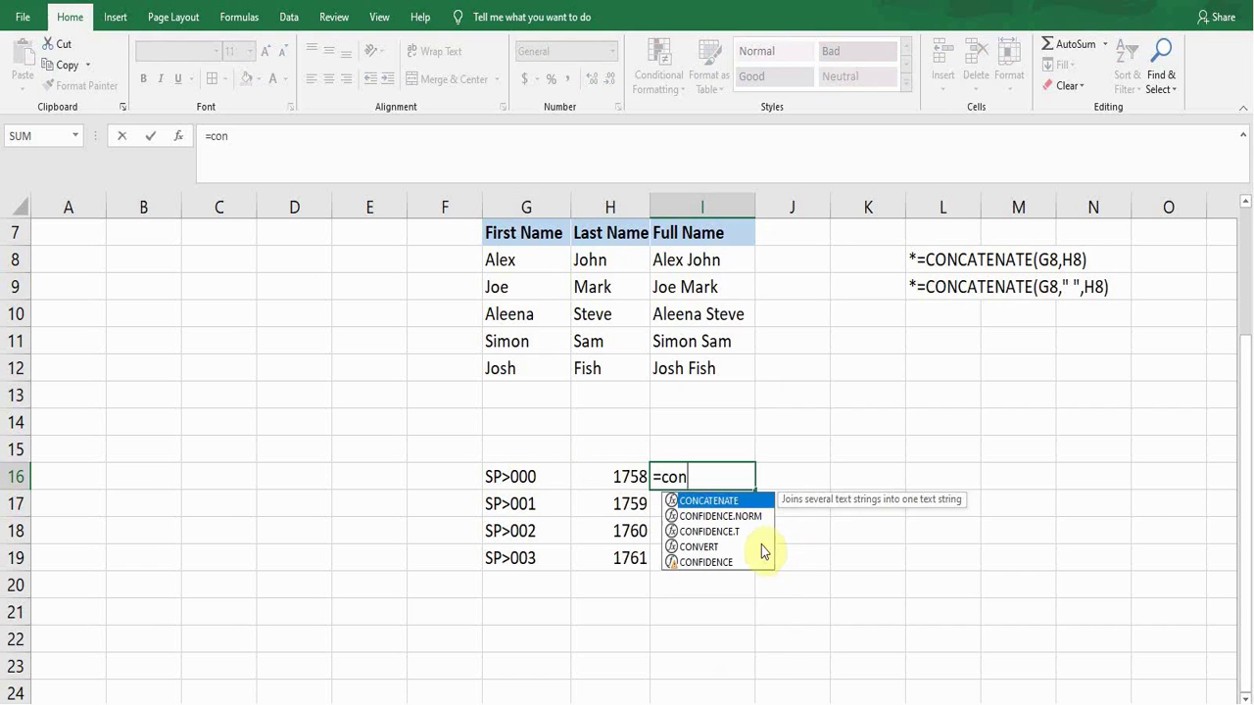
key(Tab)
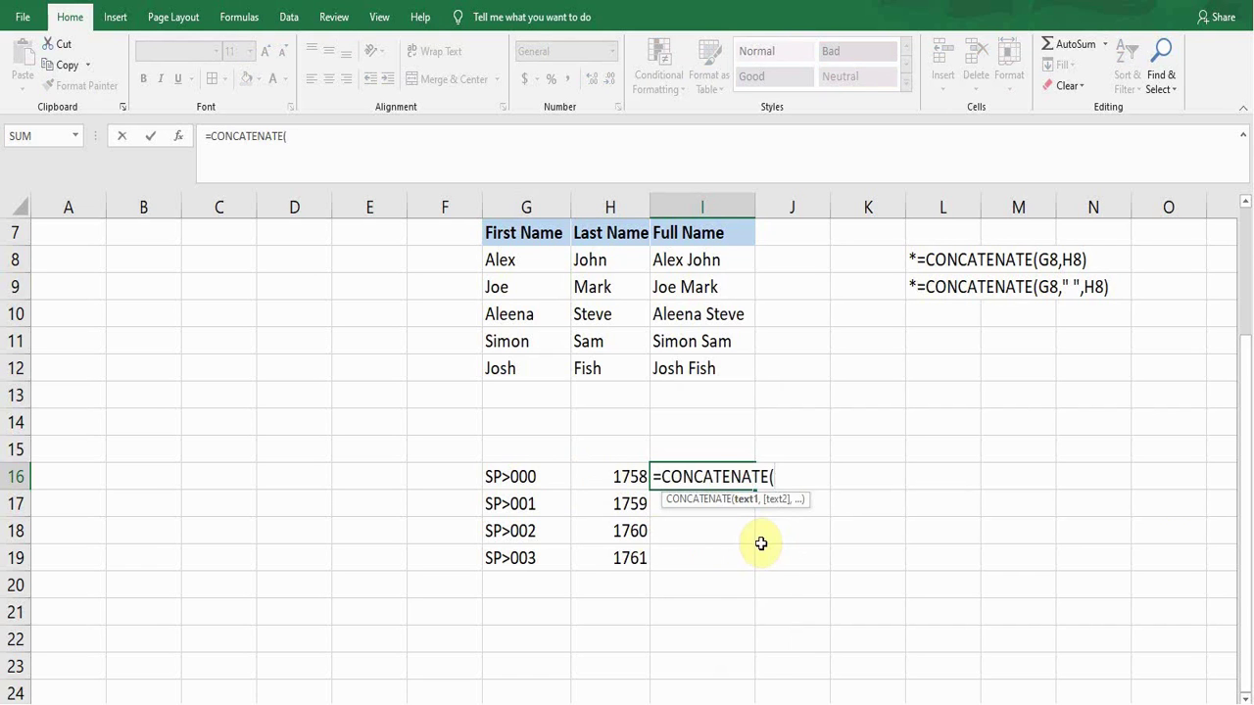
click(494, 482)
text(,)
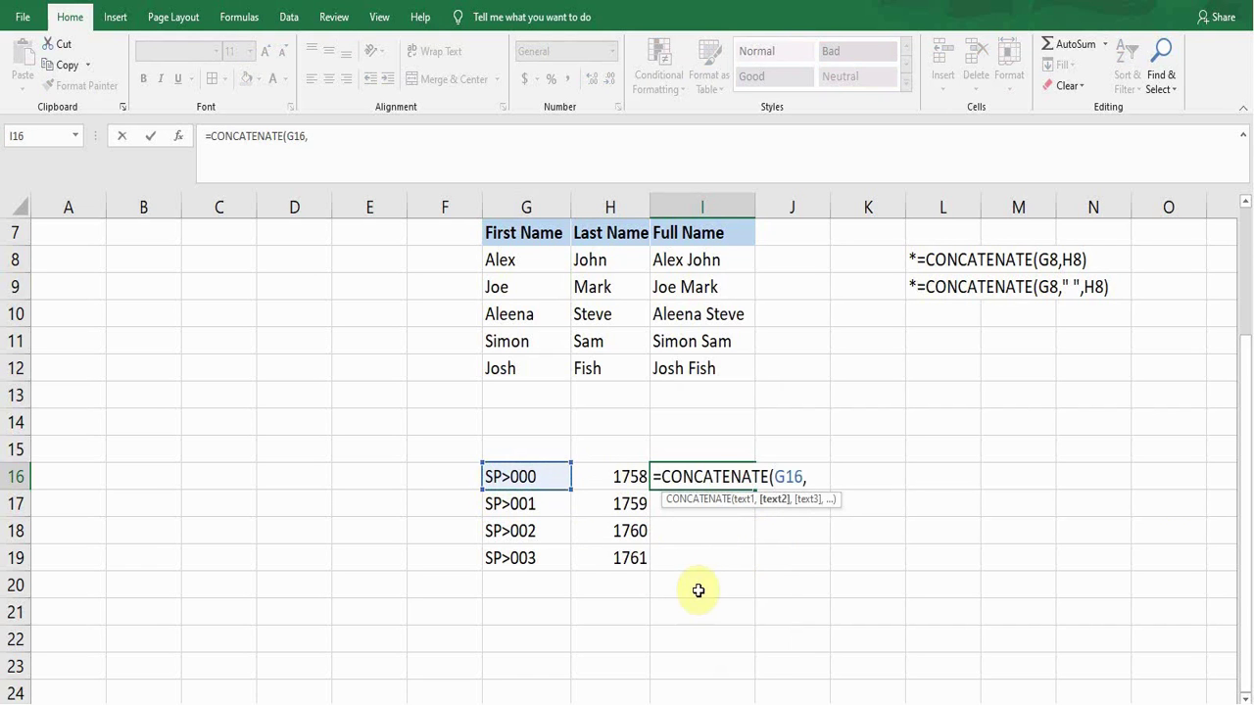
click(613, 475)
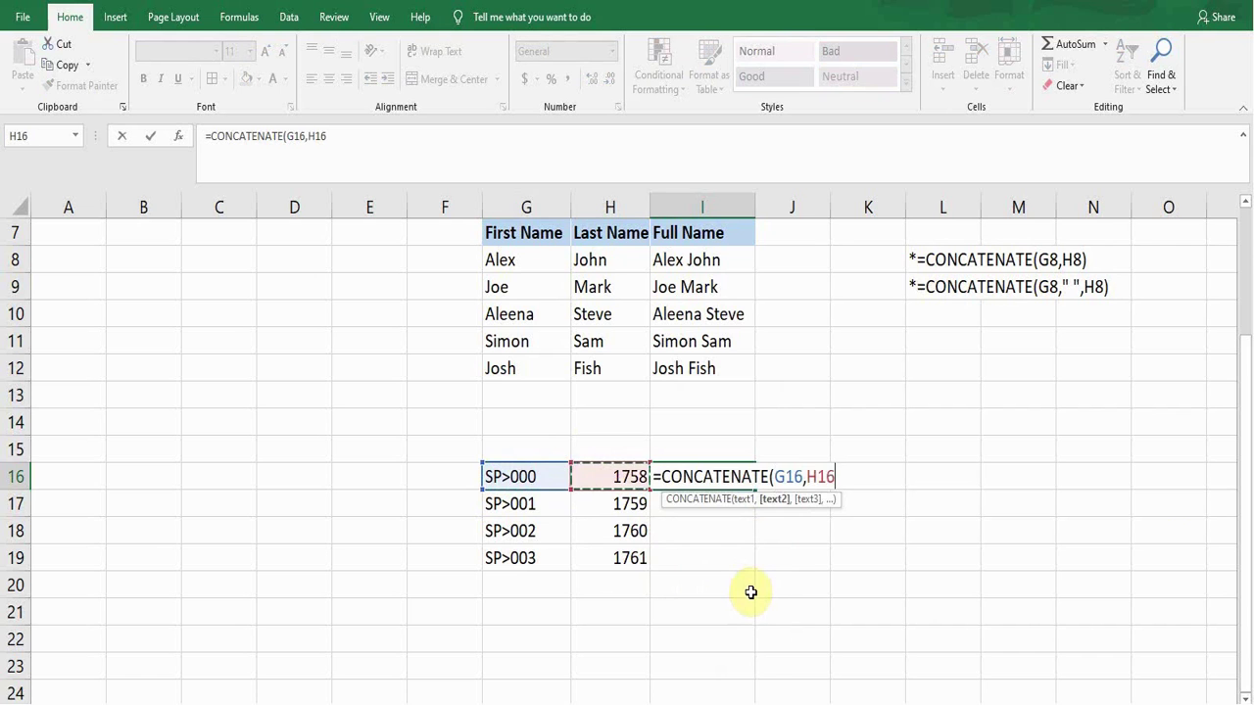
text())
key(Return)
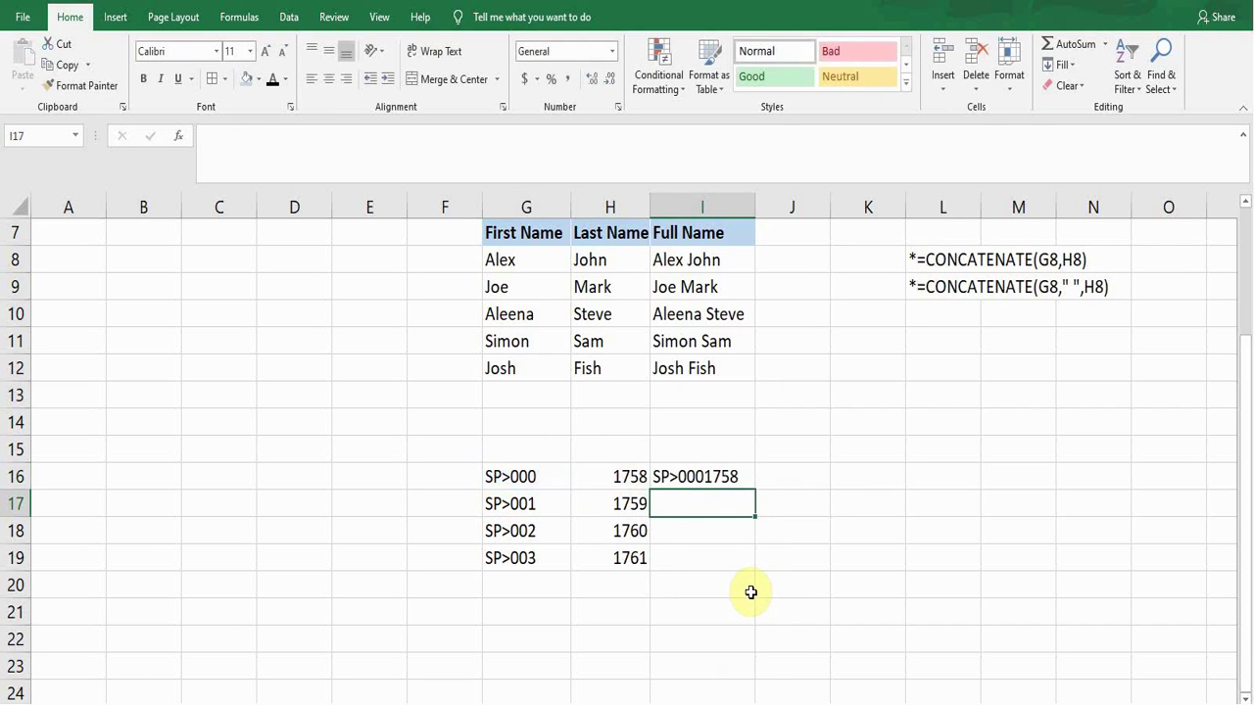
Fill the I16 formula down to I19, then delete the results from I16:I19
key(Up)
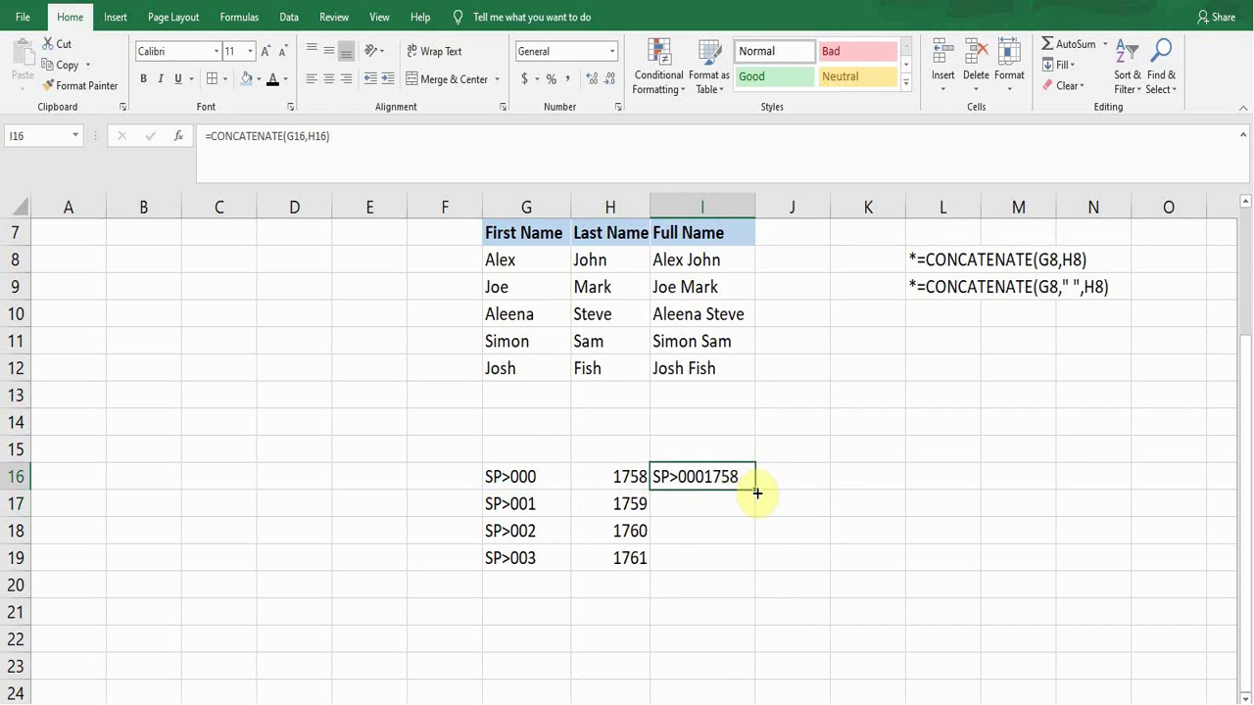
double_click(756, 491)
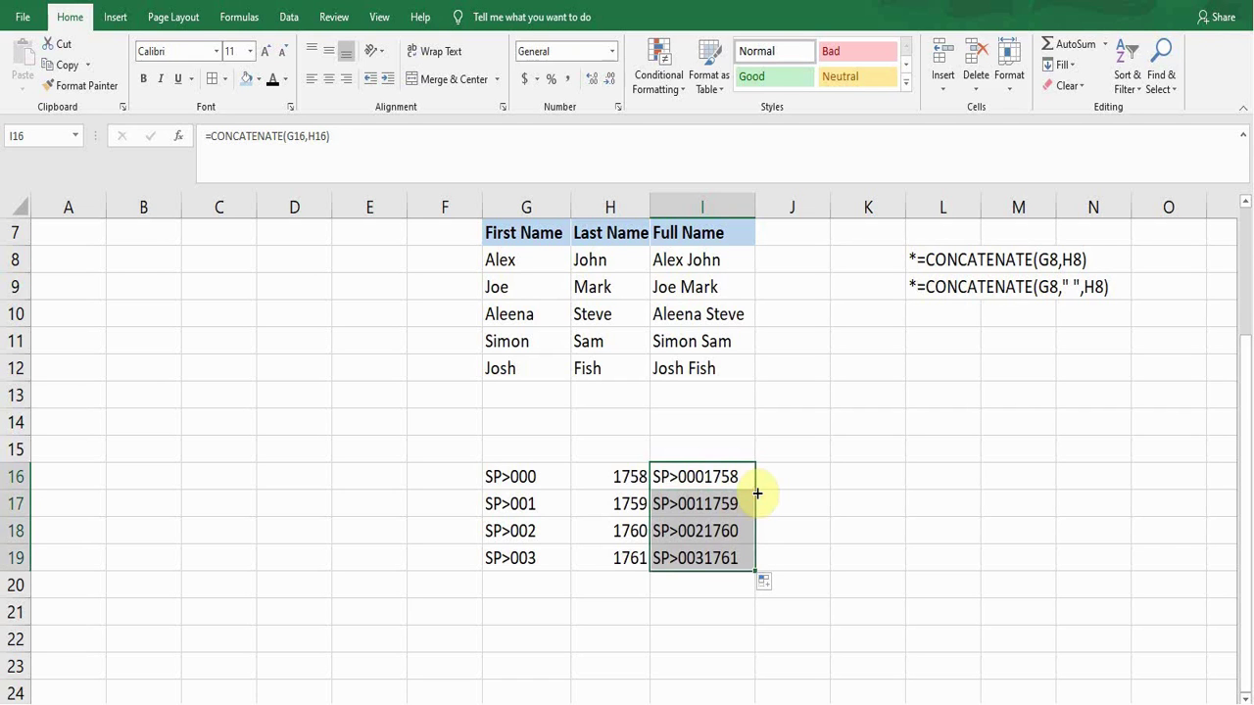
click(735, 531)
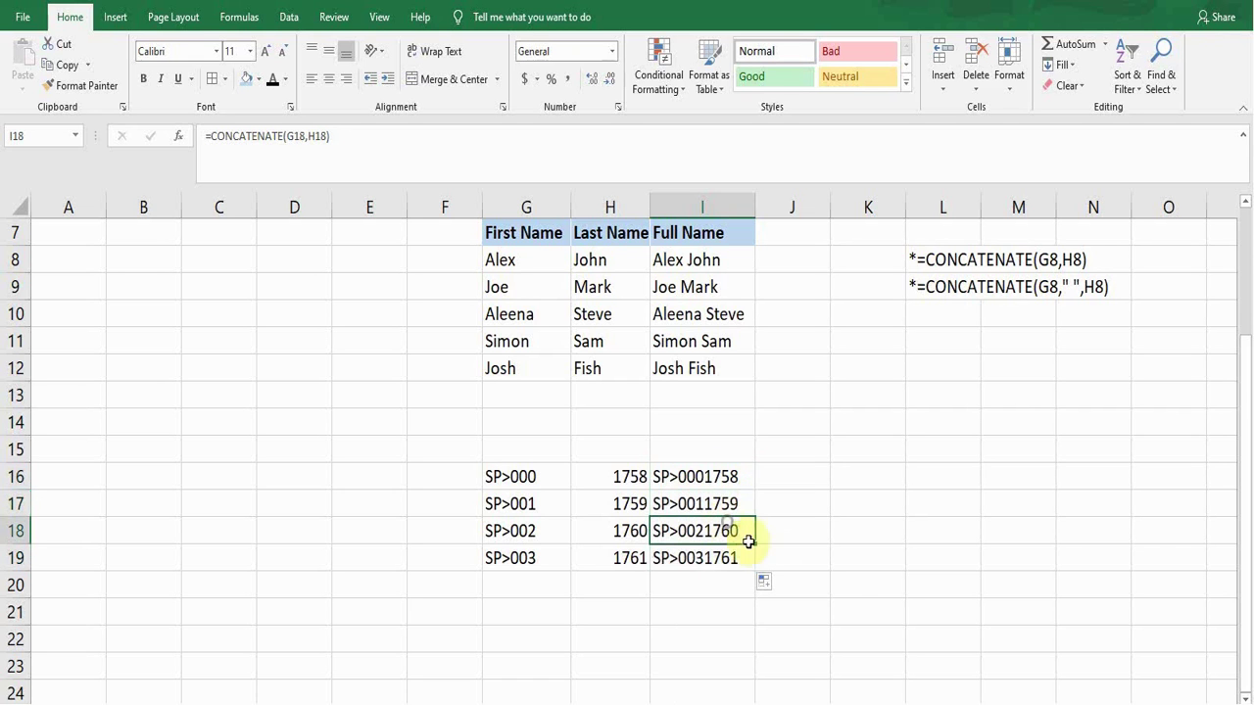
click(705, 476)
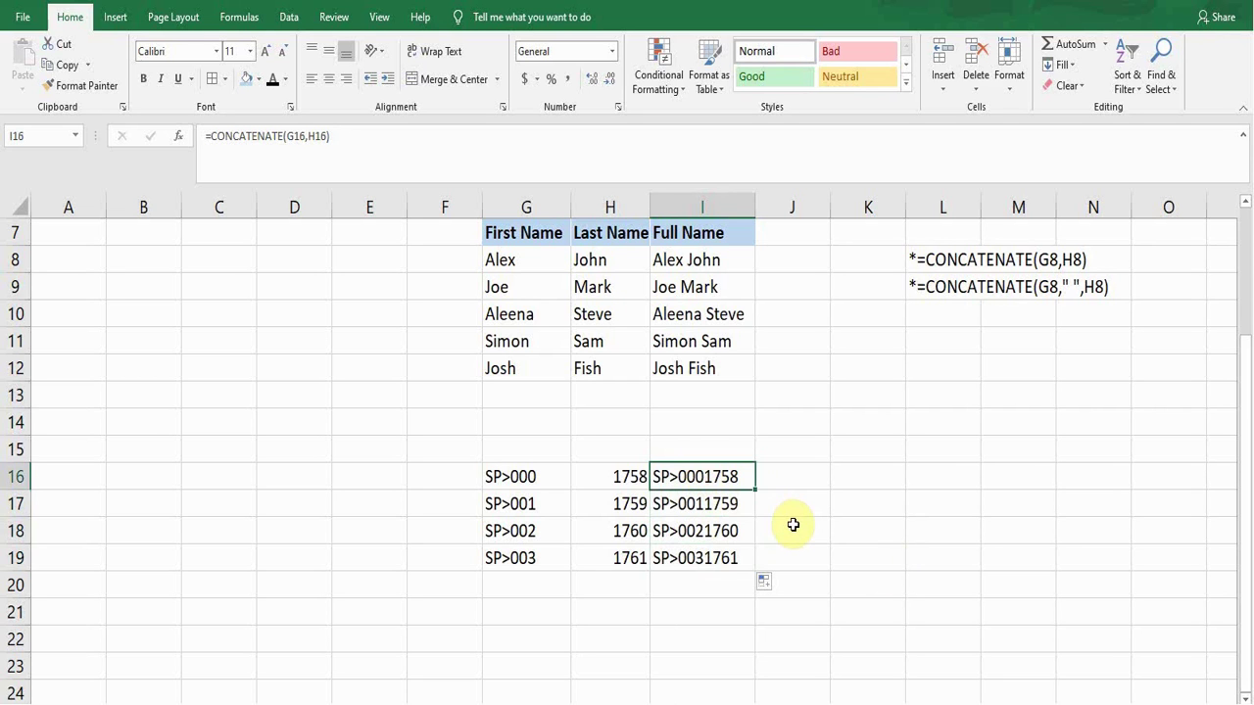
drag(716, 477, 714, 557)
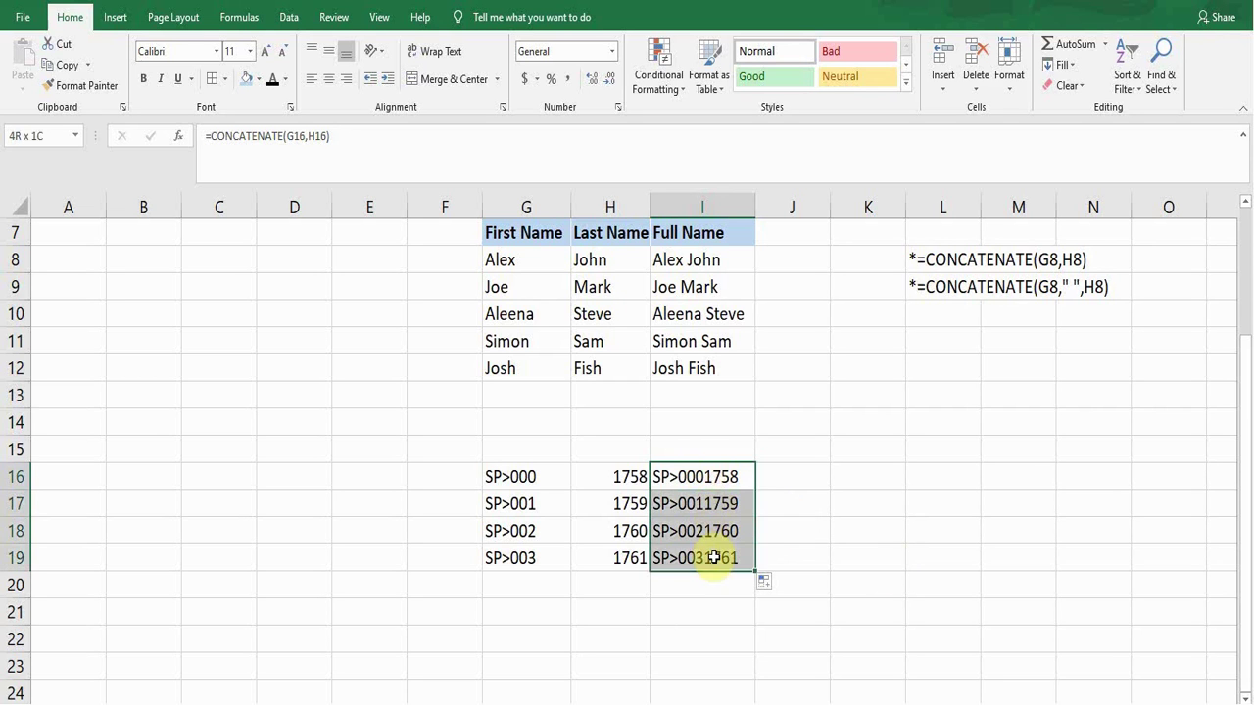
key(Delete)
Enter =G16&H16 in I16 to join SP>000 and 1758 into SP>0001758
click(689, 484)
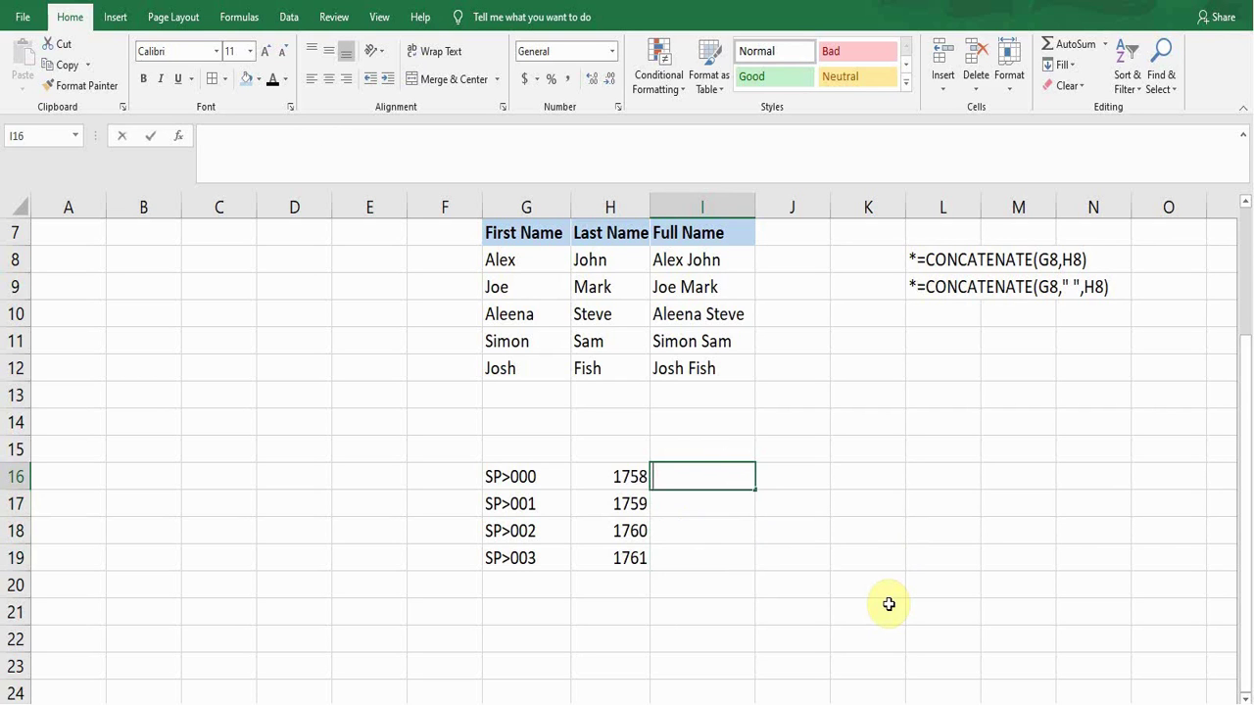
text(=)
click(523, 479)
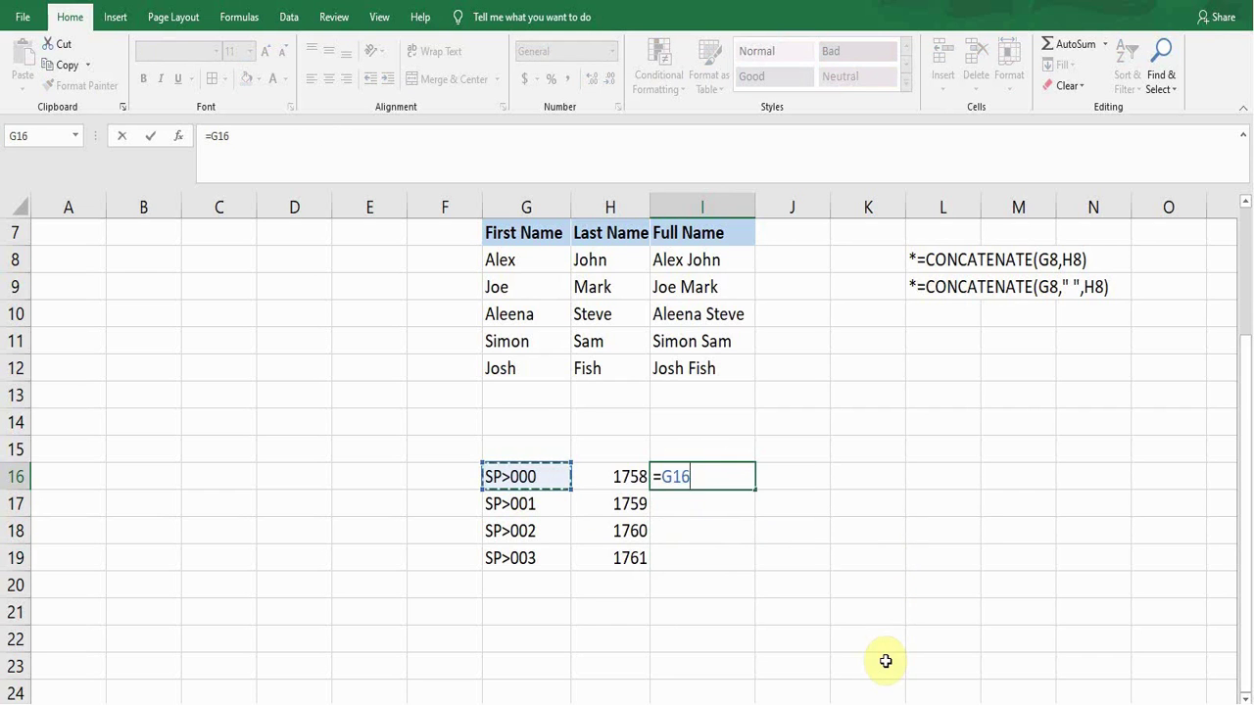
text(&)
click(617, 476)
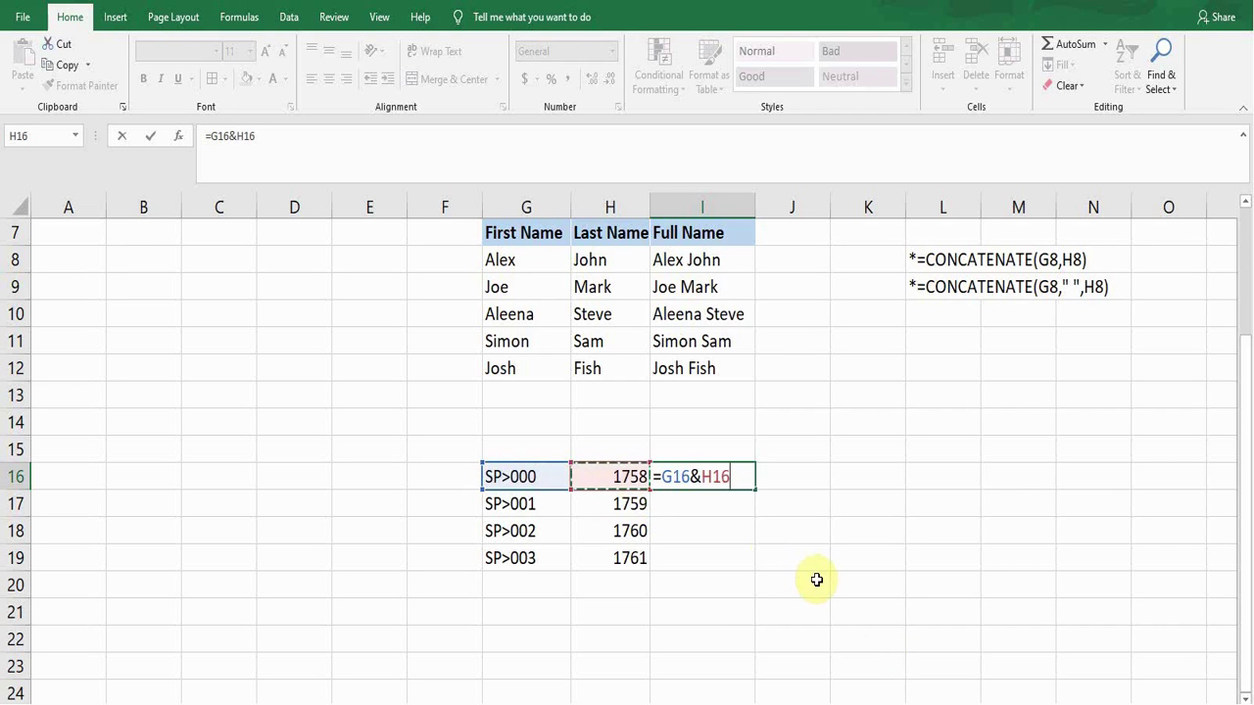
key(ctrl+Return)
key(Return)
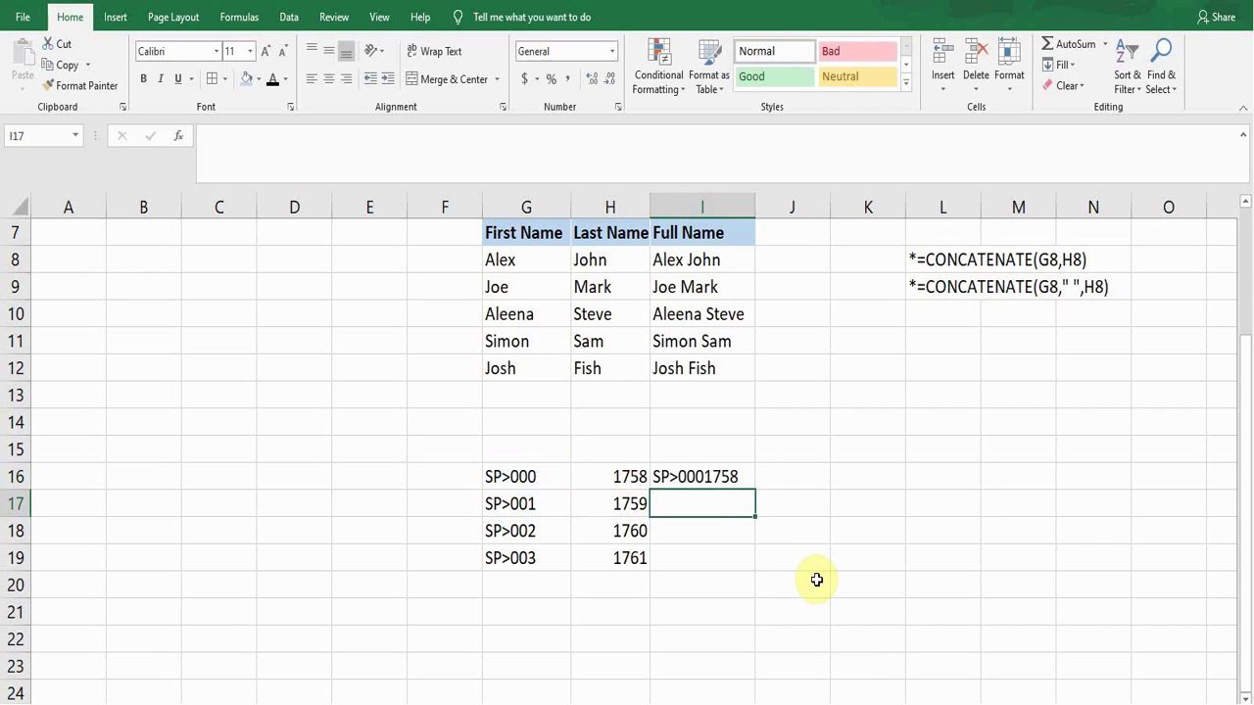
Copy the =G16&H16 formula down to I19, producing SP>0011759 through SP>0031761
key(Up)
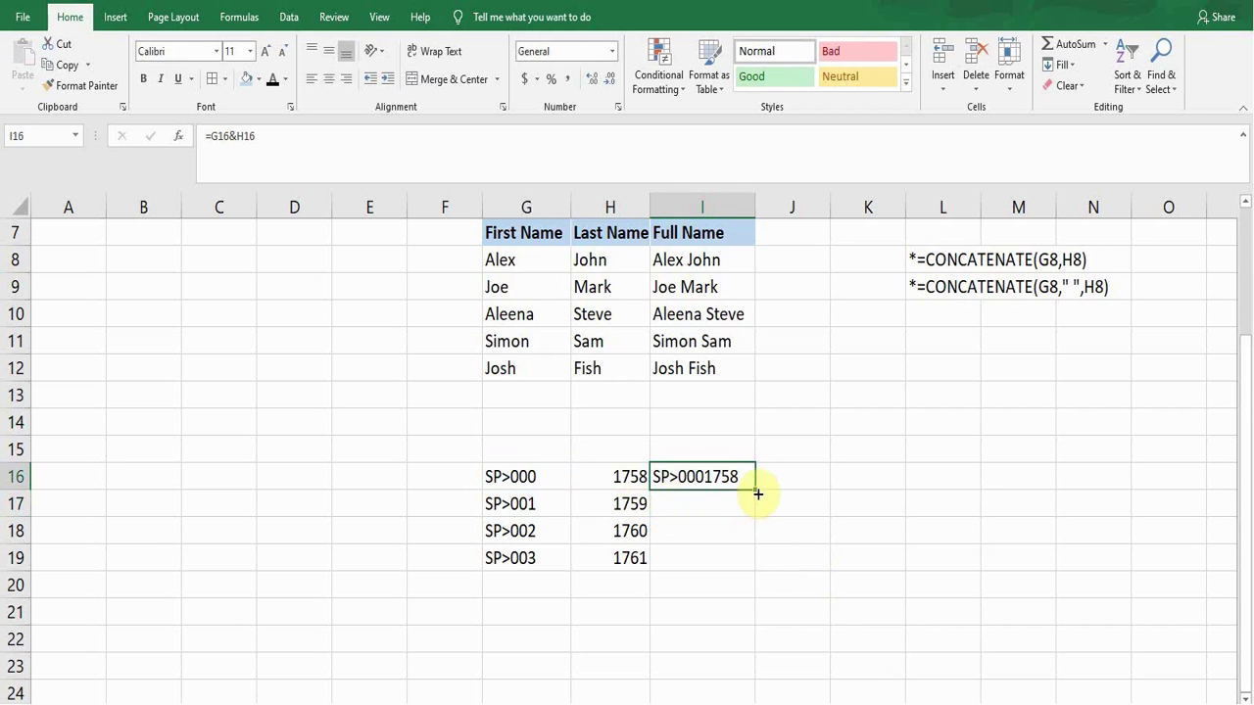
drag(755, 490, 751, 567)
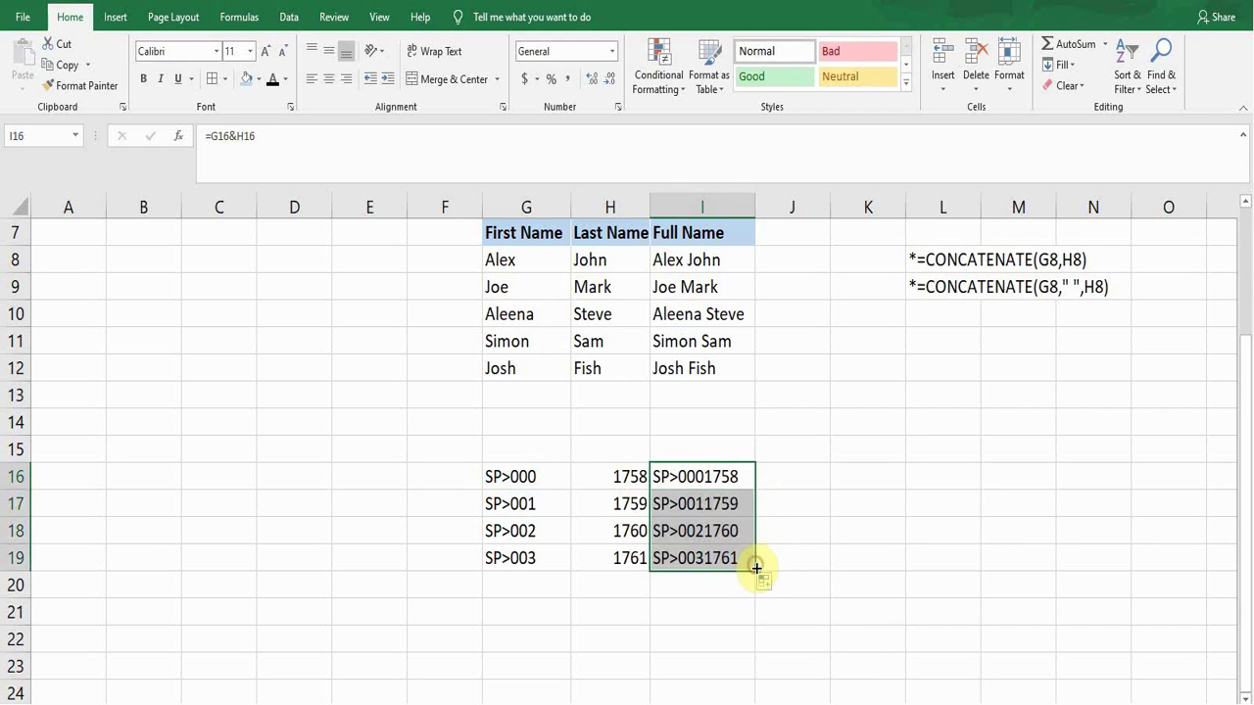
click(716, 476)
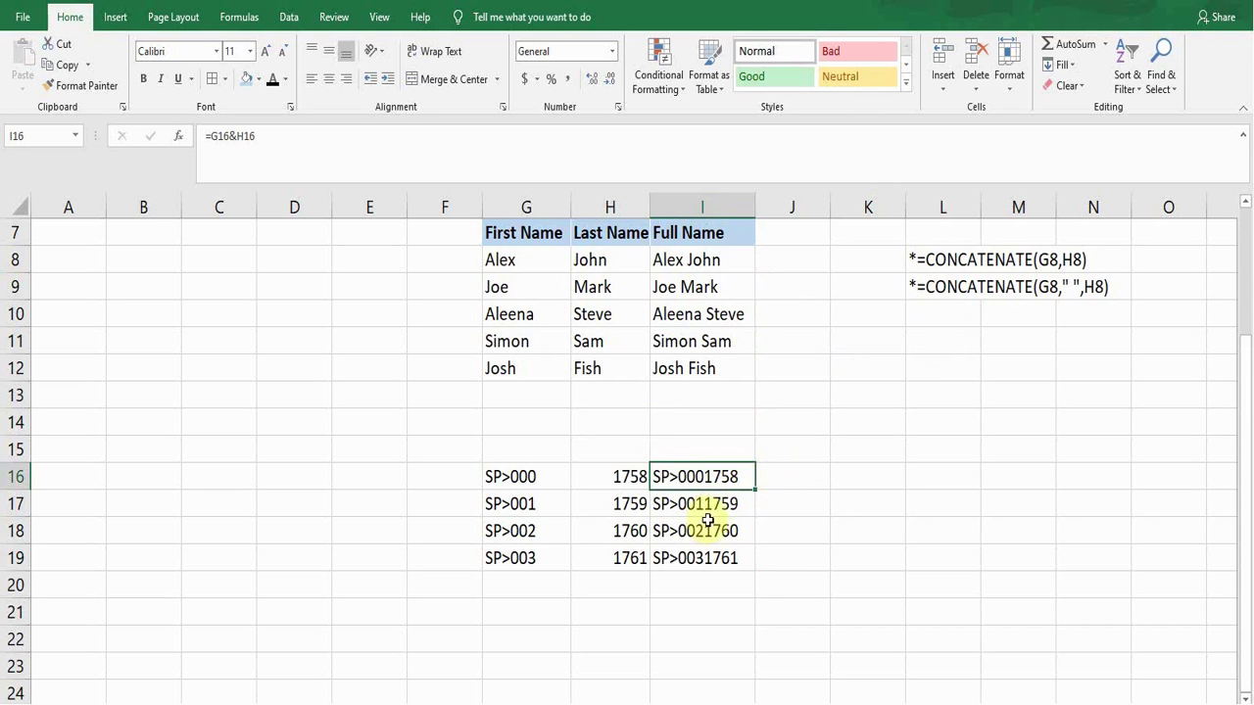
scroll(750, 539, up, 1)
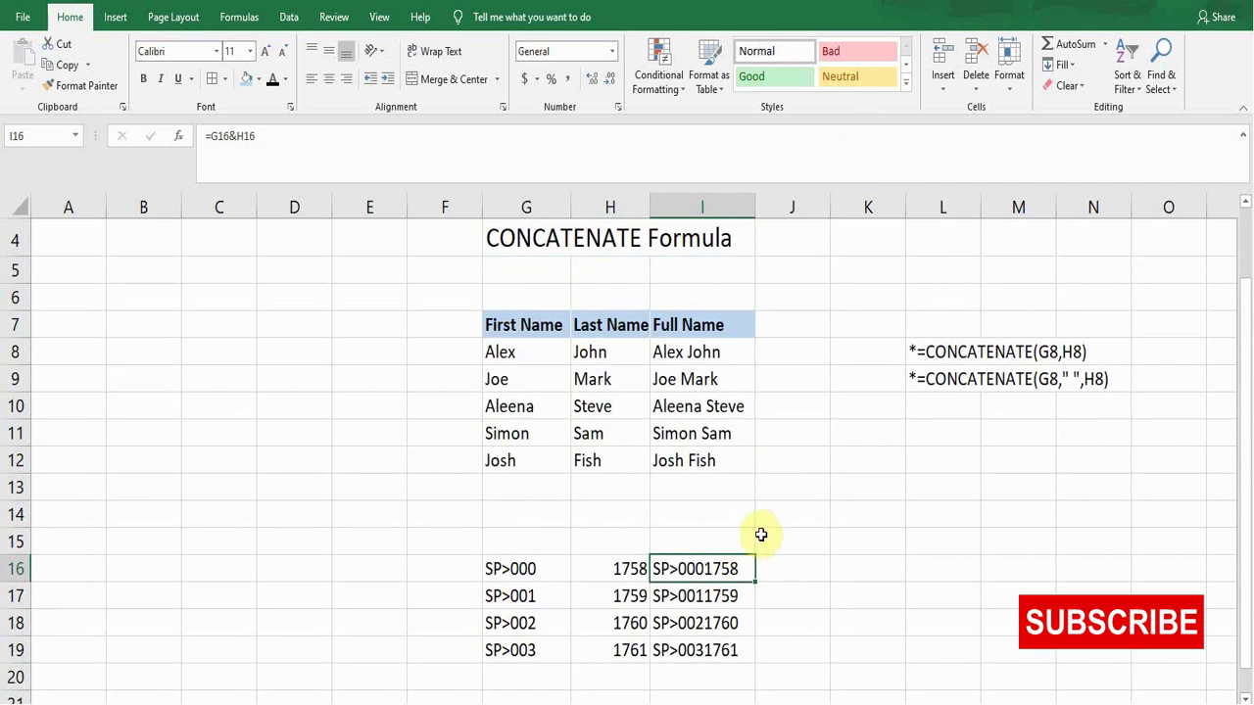
scroll(818, 530, up, 1)
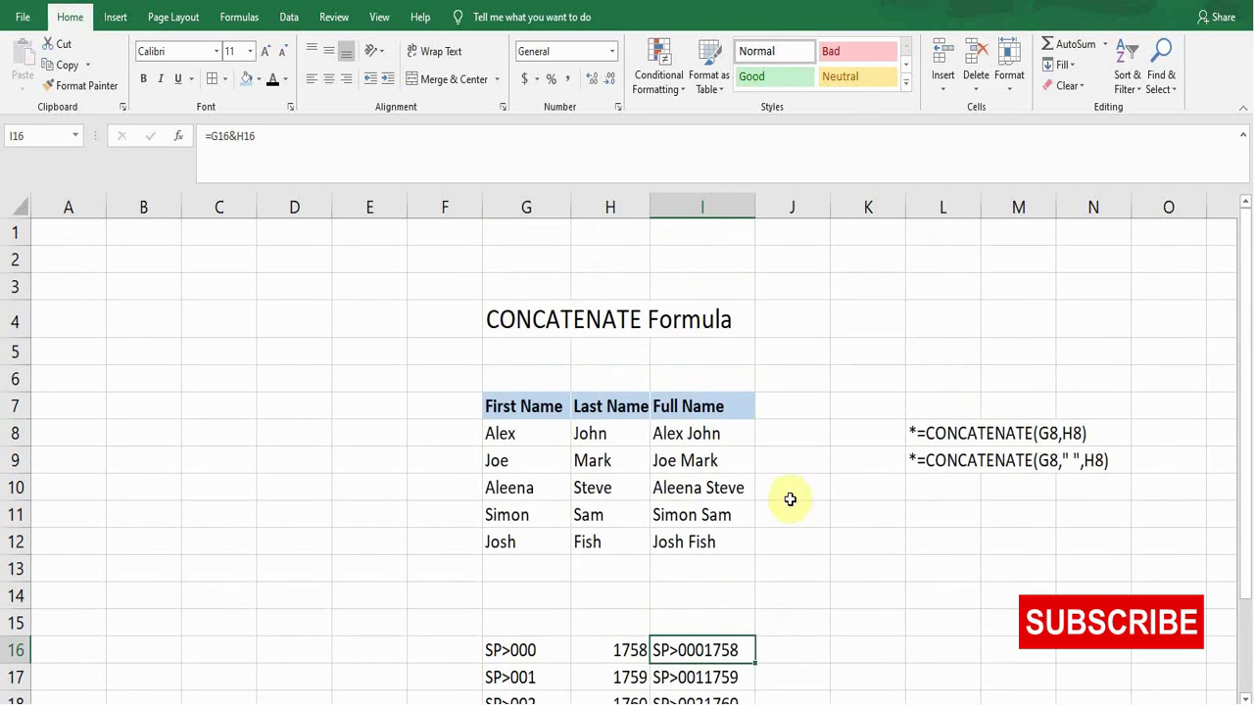
click(546, 376)
click(751, 372)
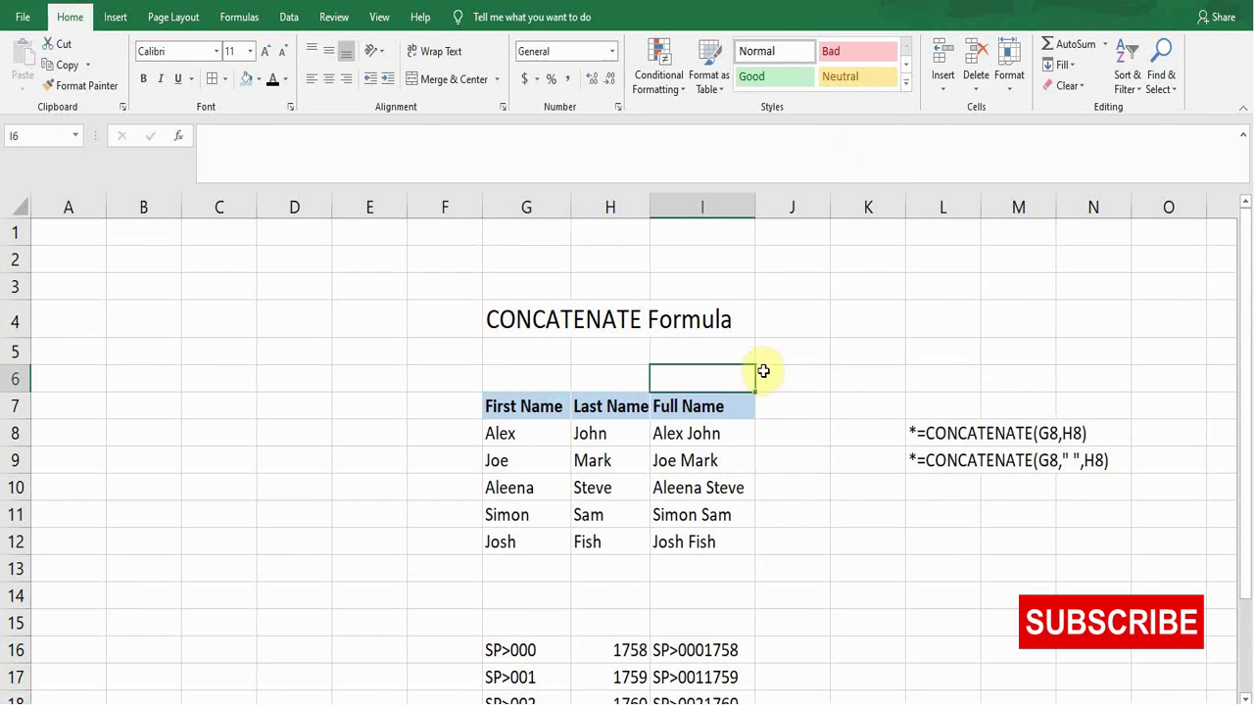